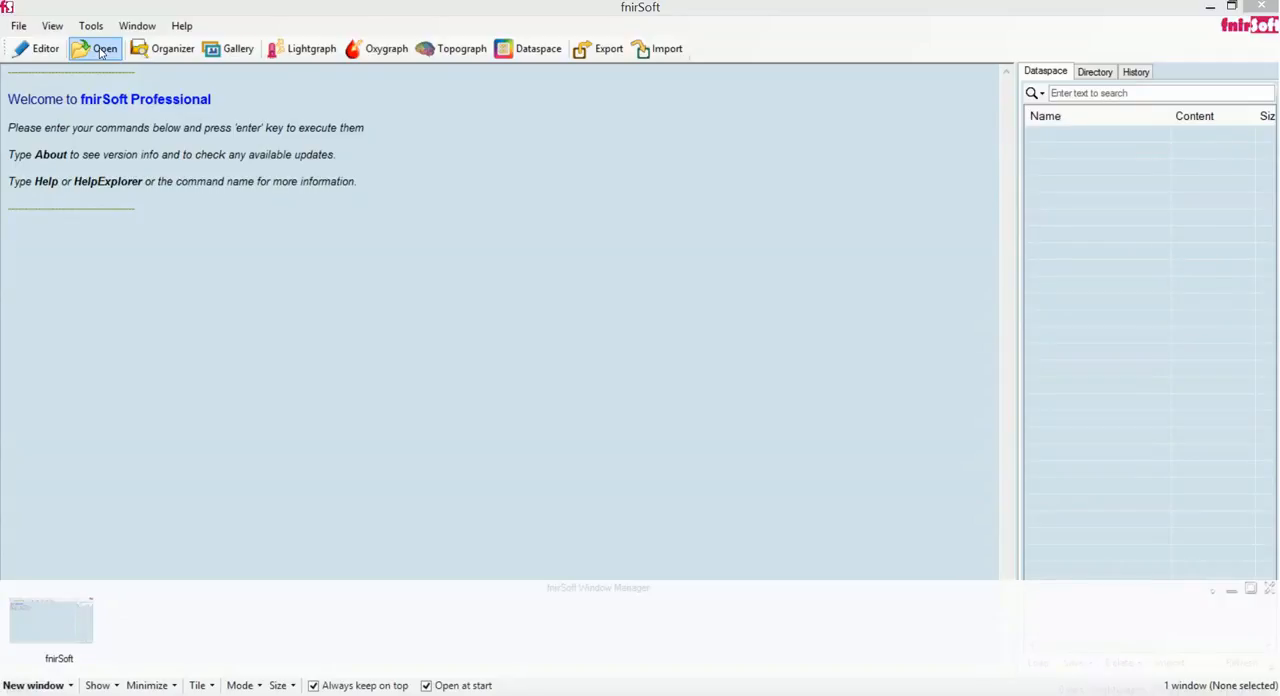
# Load the light file F23_NBACK__08041311.nir from the nBack folder with its related marker file and maximize the lightgraph
pyautogui.click(100, 53)
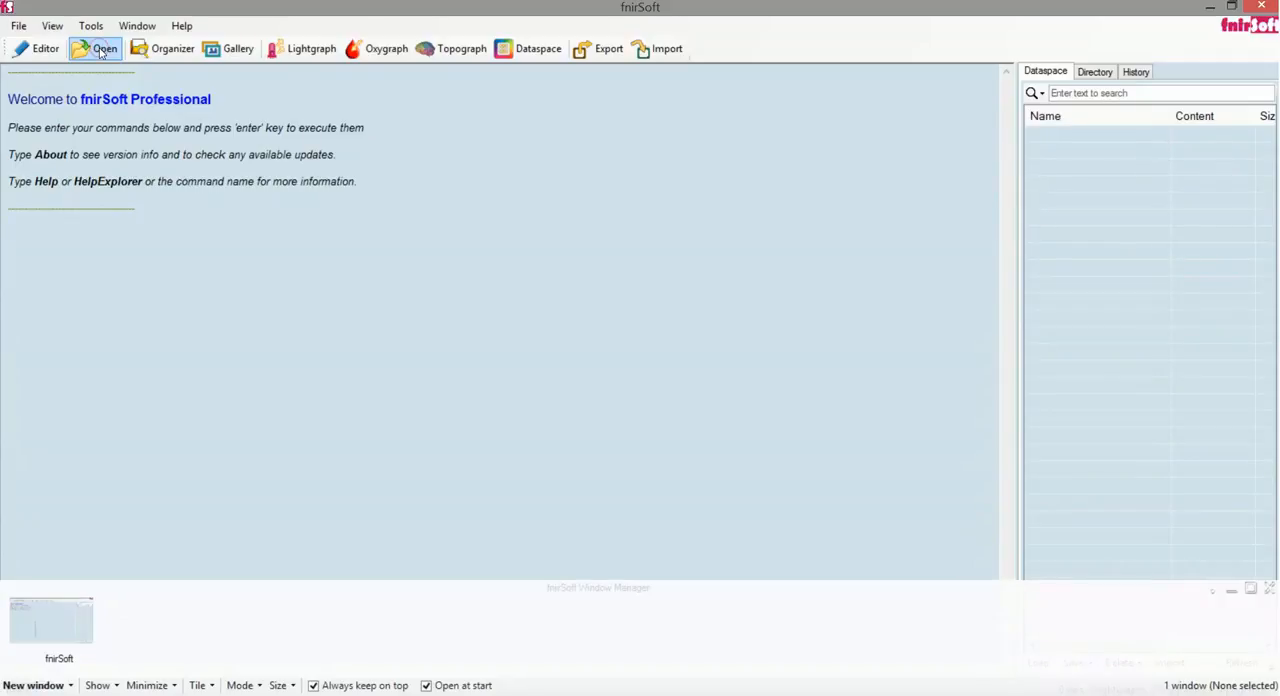
pyautogui.click(100, 53)
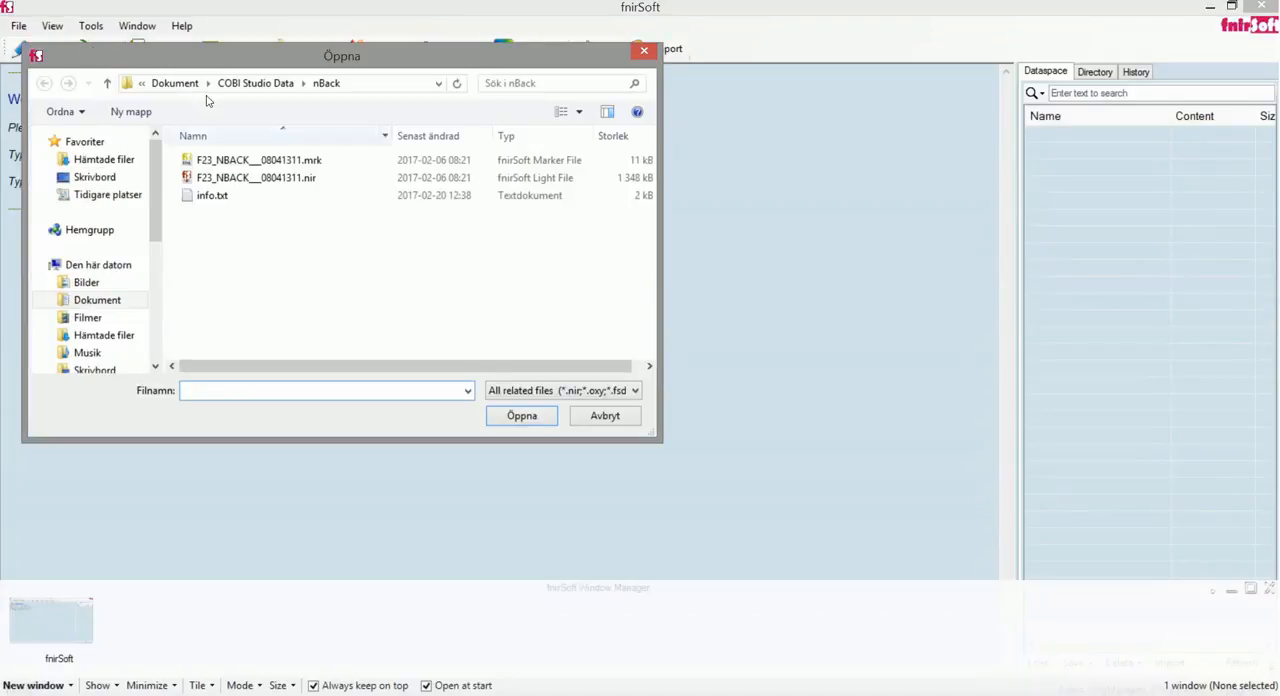
pyautogui.click(240, 186)
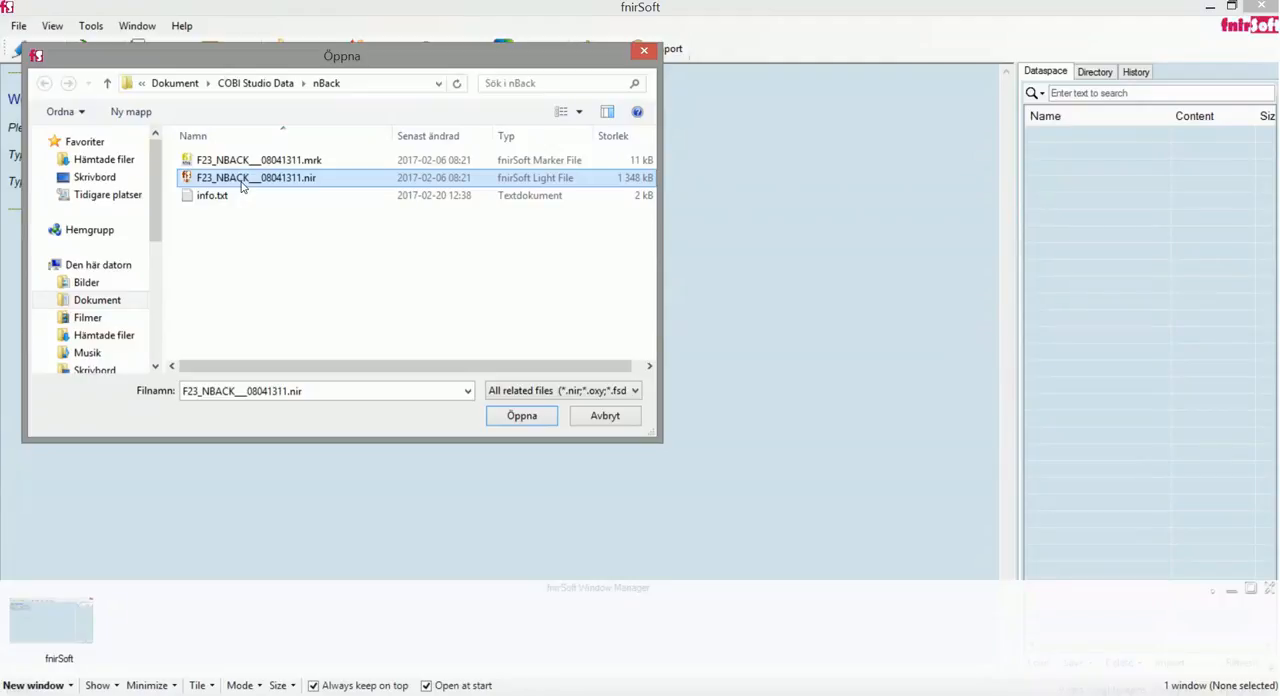
pyautogui.click(521, 415)
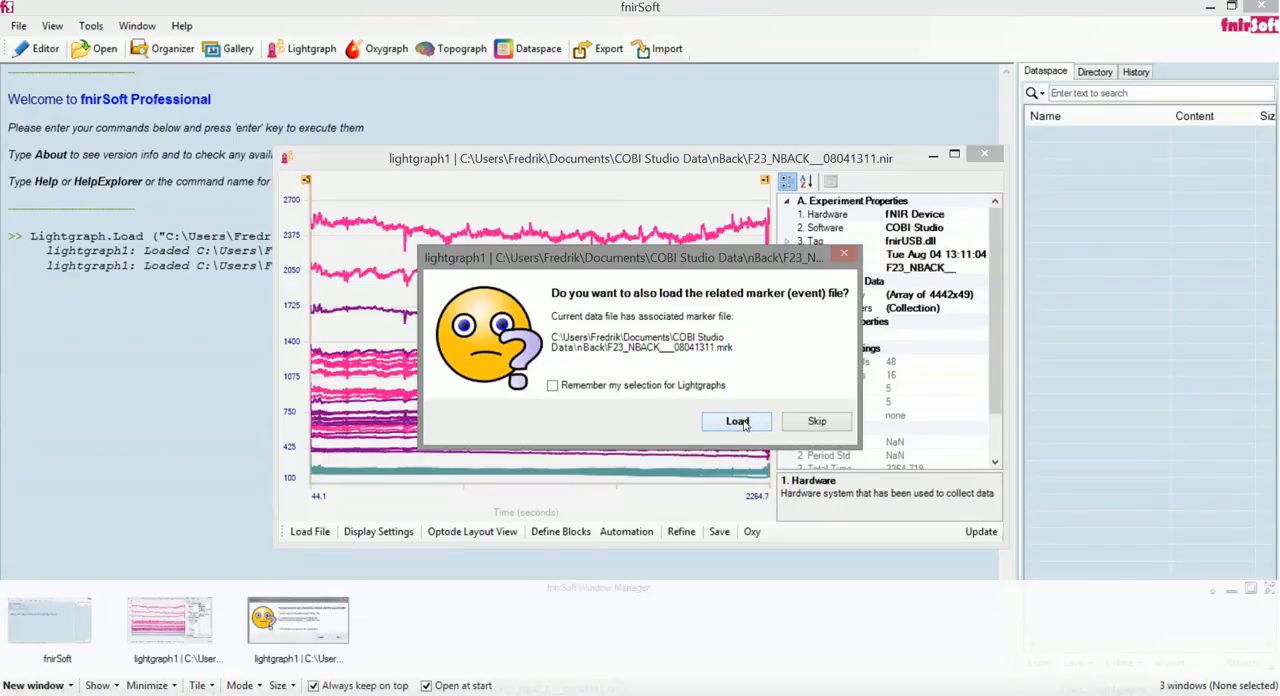
pyautogui.click(739, 422)
pyautogui.doubleClick(661, 162)
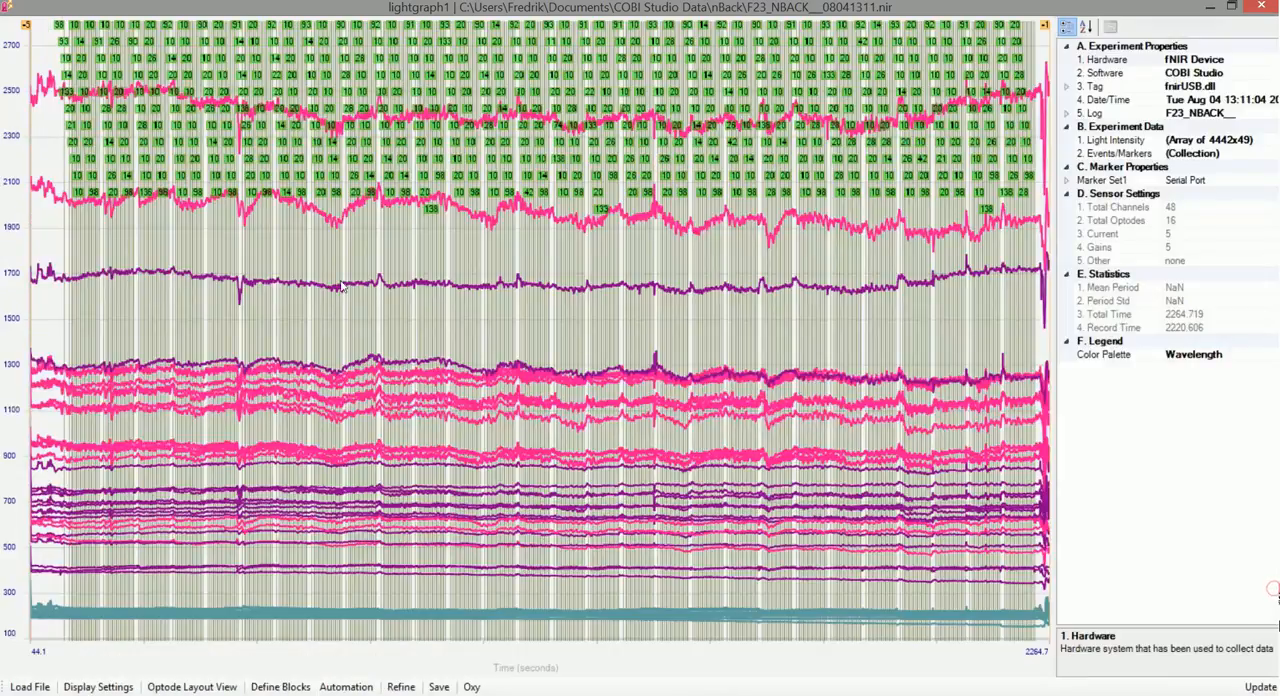
# Hide the event markers on the lightgraph
pyautogui.rightClick(277, 213)
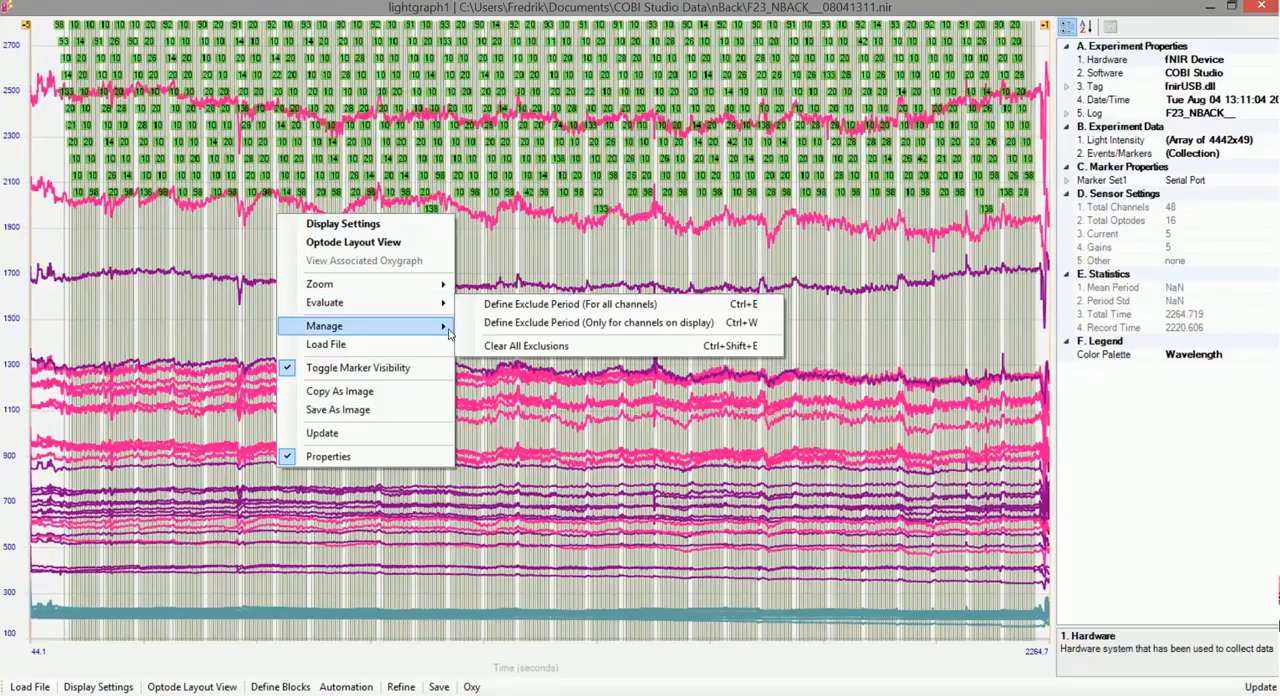
pyautogui.moveTo(430, 327)
pyautogui.moveTo(433, 305)
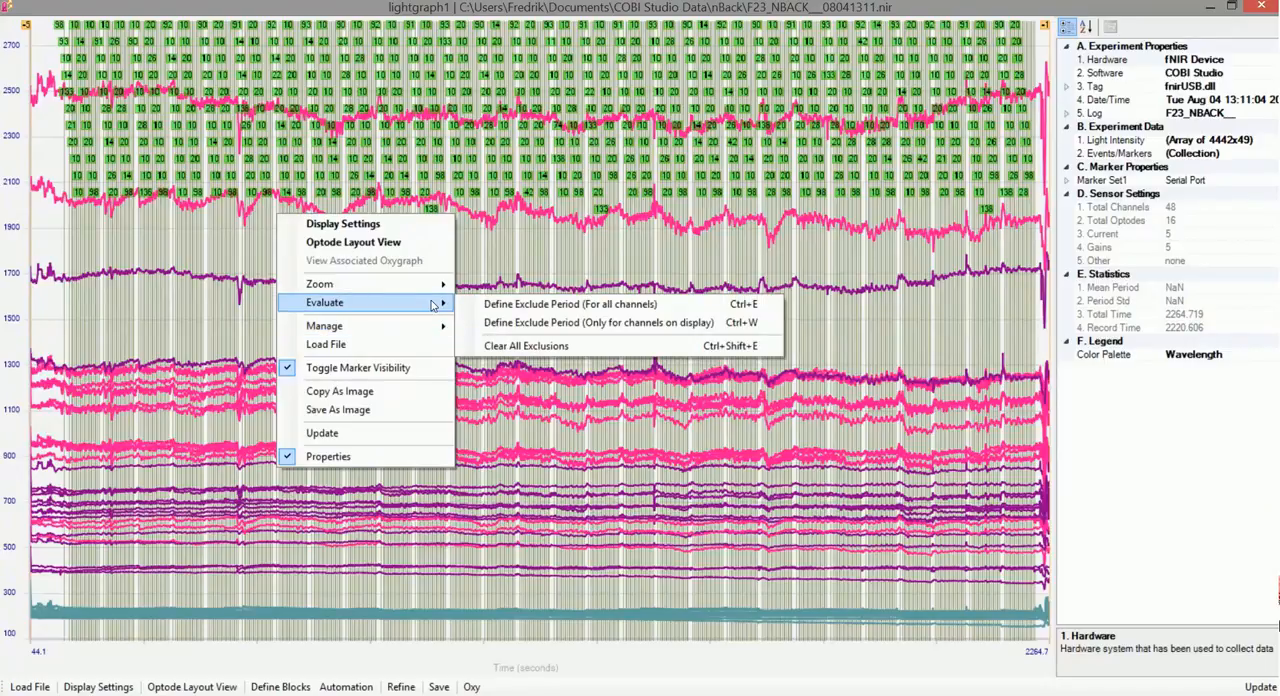
pyautogui.click(400, 367)
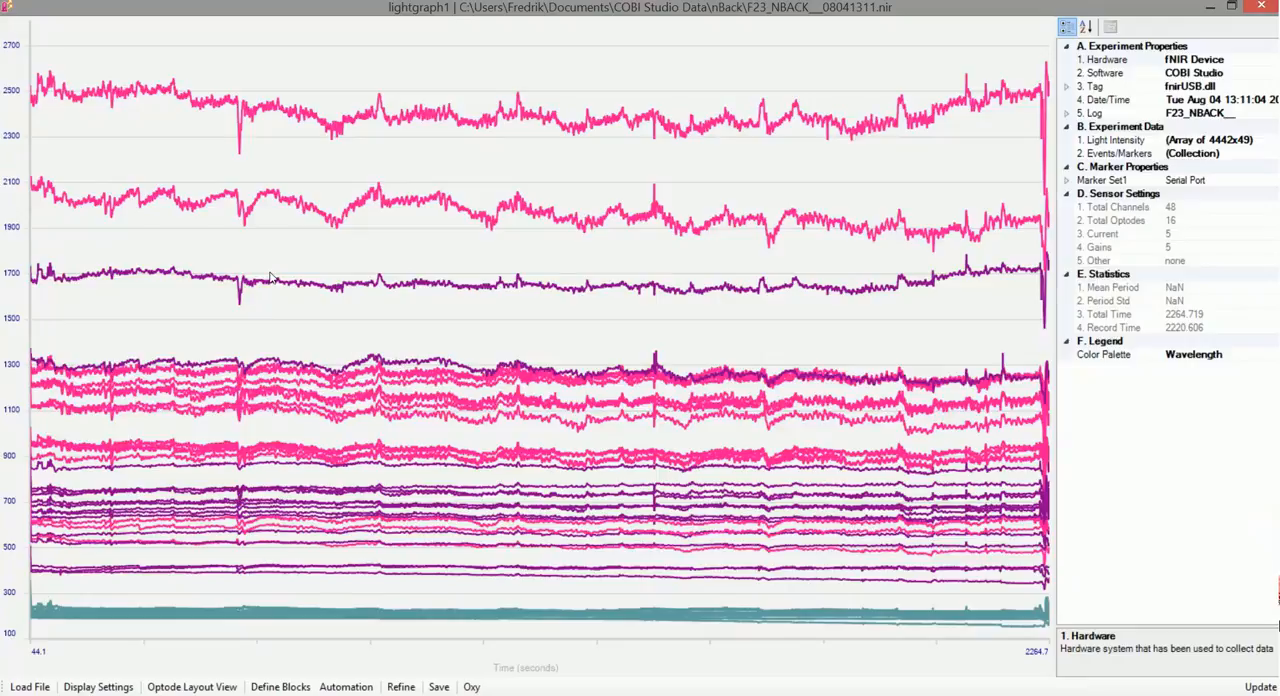
# Refine the raw lightgraph data with FIR filtering using the $default filter (LowPass, order 20, Hamming)
pyautogui.click(400, 686)
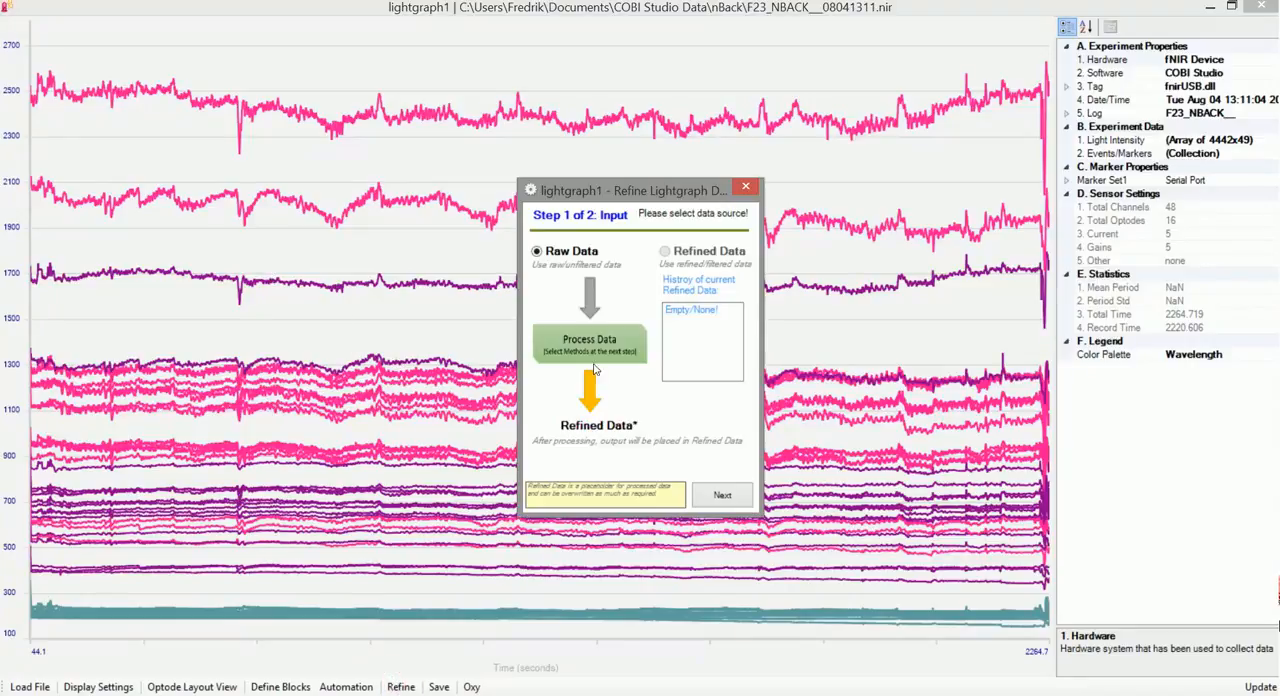
pyautogui.click(722, 494)
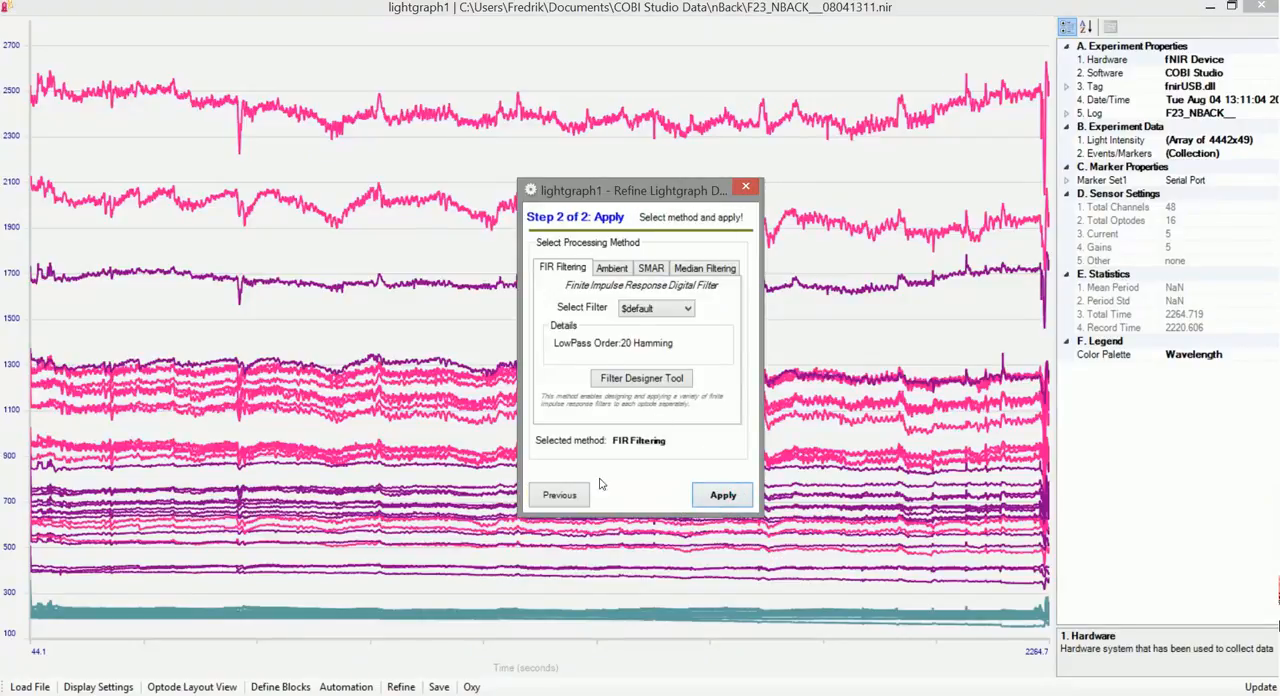
pyautogui.click(740, 500)
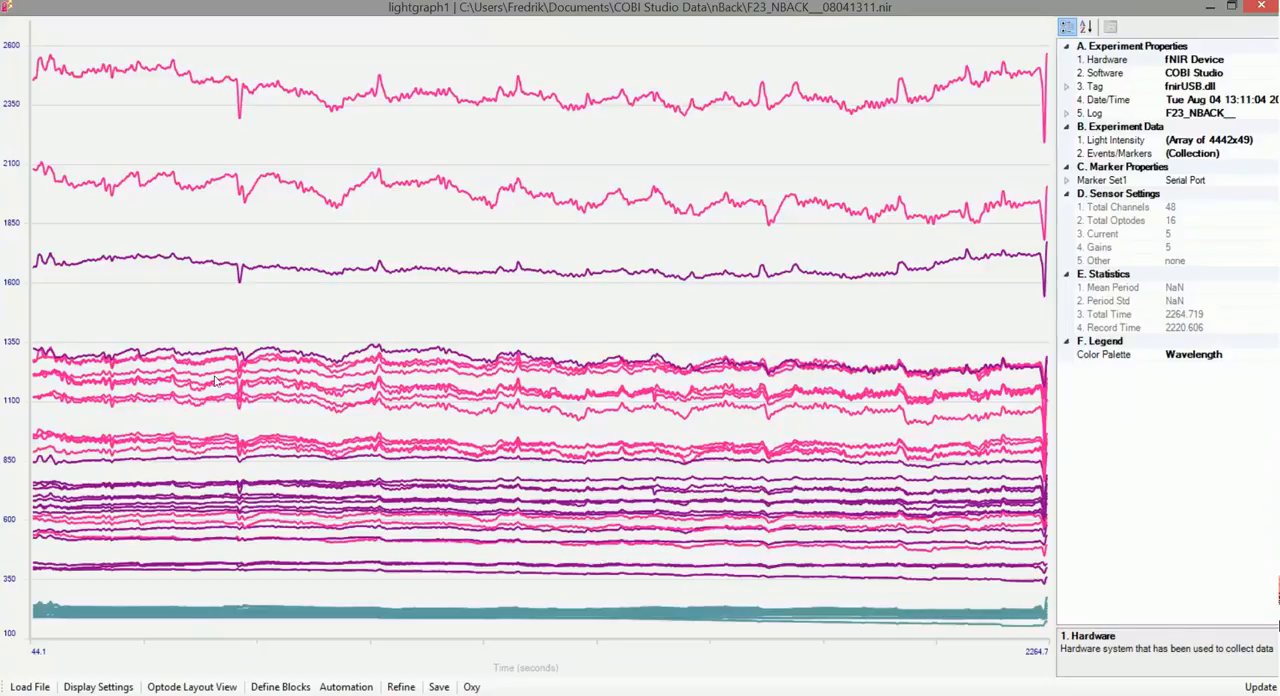
# Calculate oxygenation from the refined lightgraph data using the default baseline
pyautogui.click(471, 687)
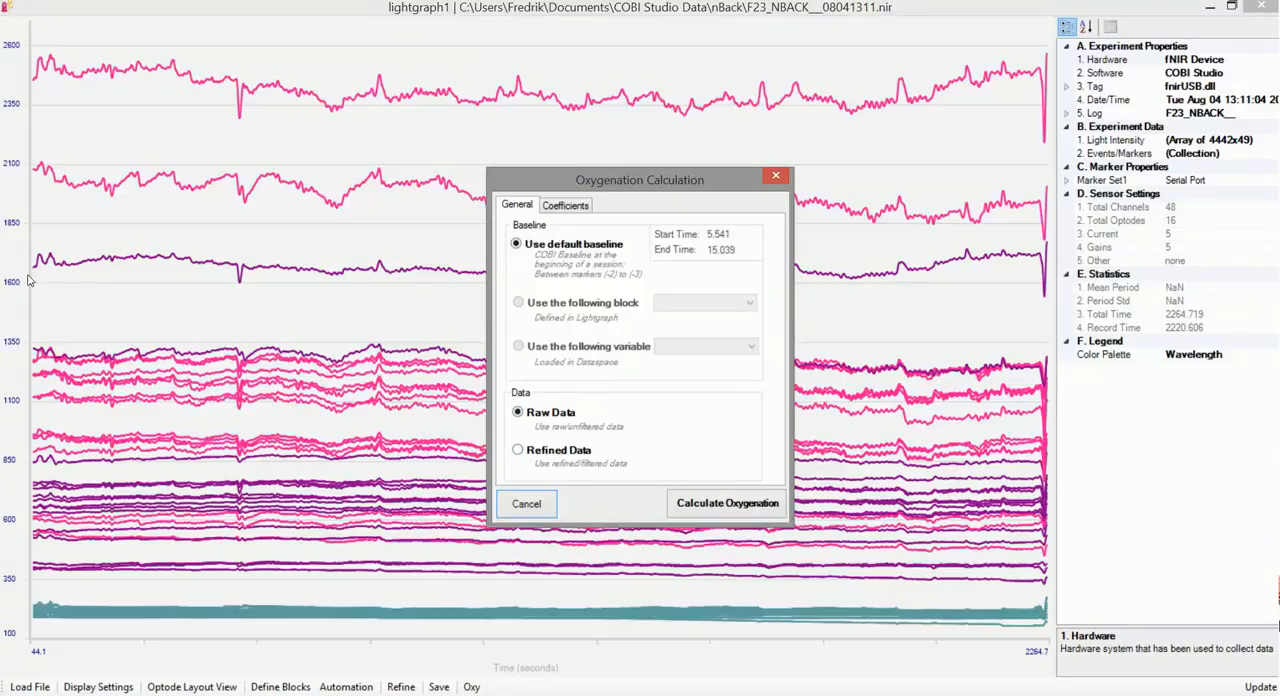
pyautogui.click(548, 455)
pyautogui.click(728, 504)
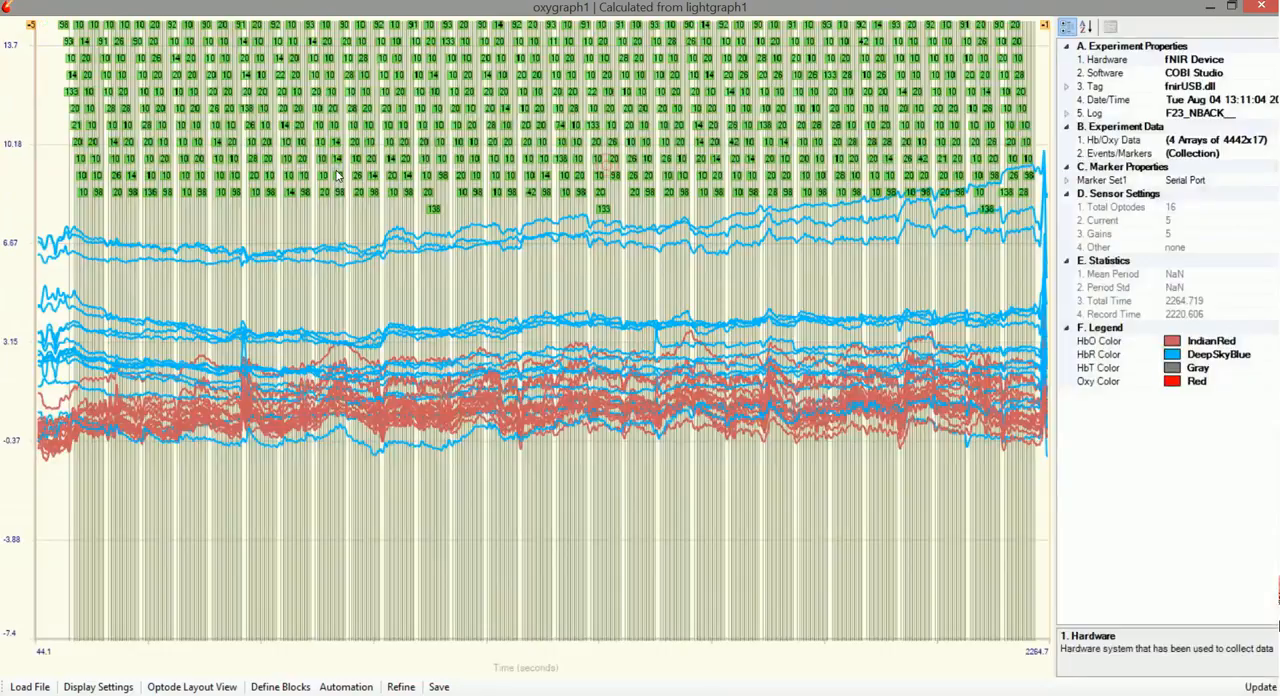
# Hide the event markers on the maximized oxygraph
pyautogui.rightClick(338, 176)
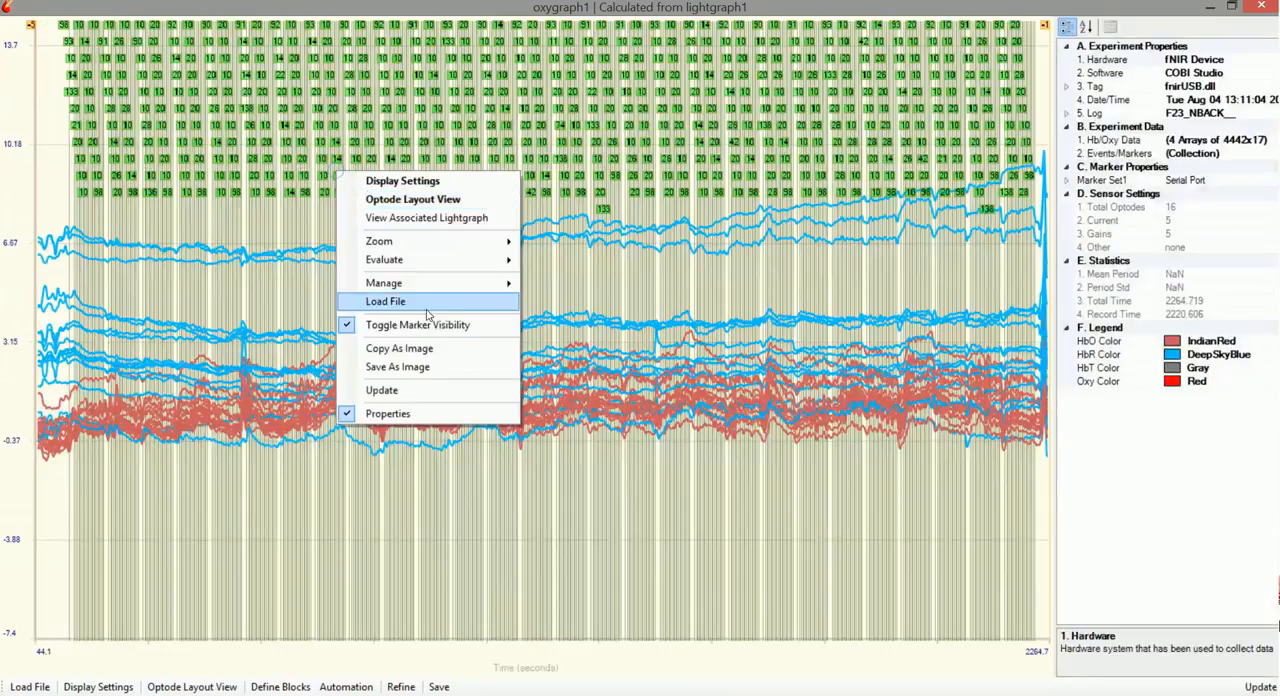
pyautogui.click(397, 317)
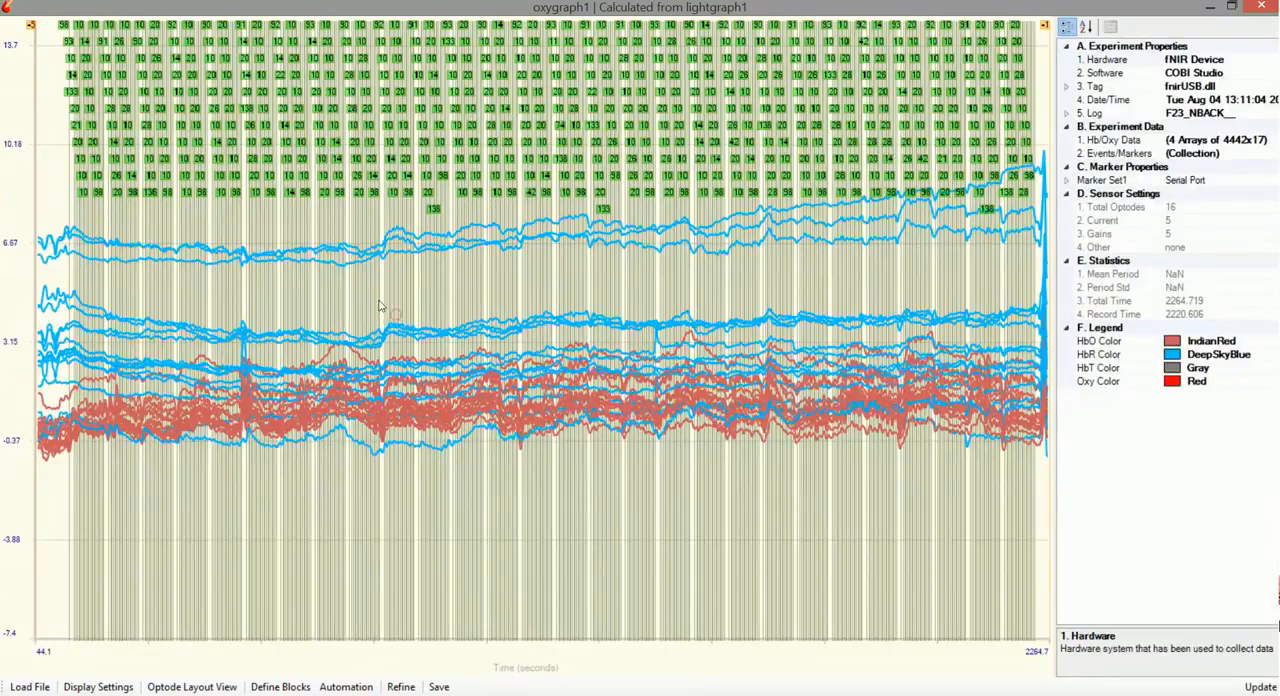
pyautogui.rightClick(373, 294)
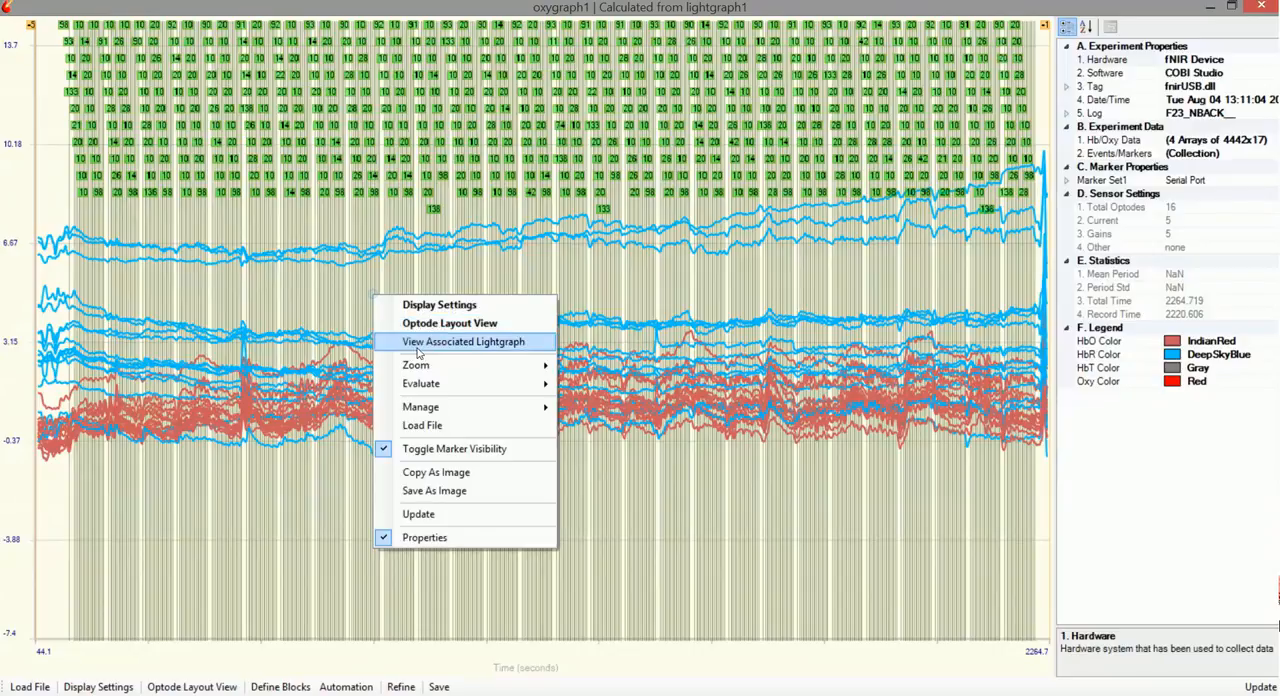
pyautogui.click(428, 450)
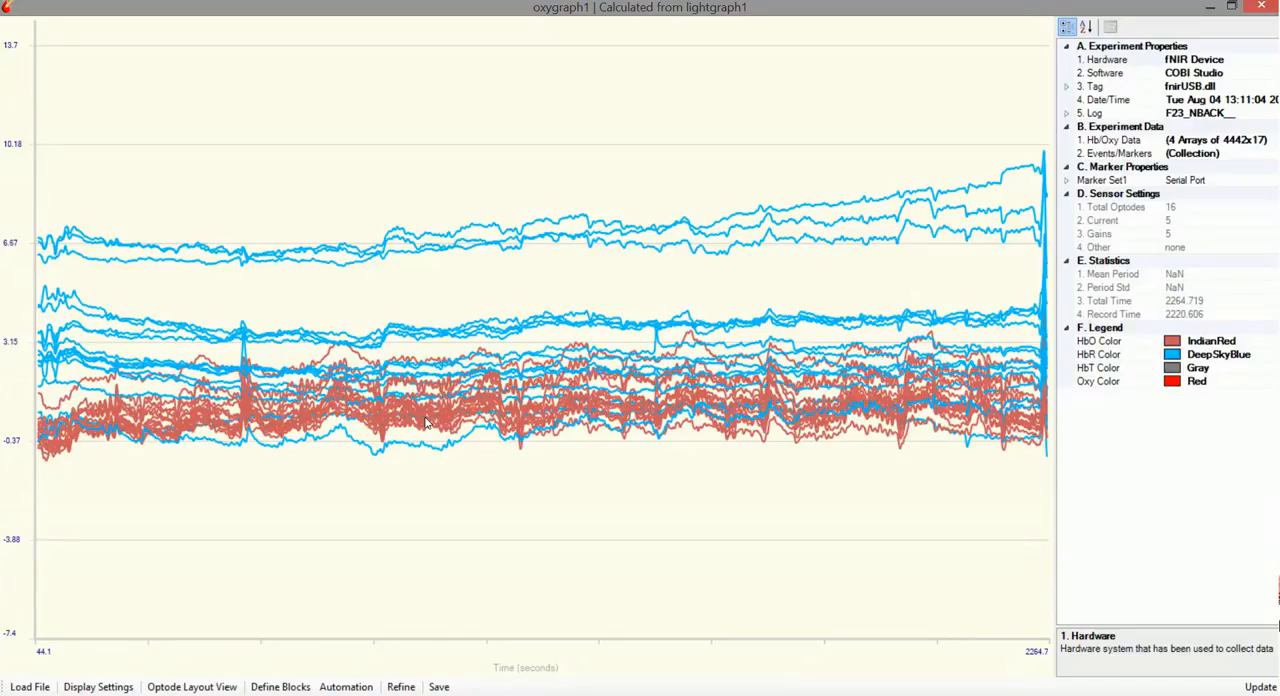
# Start a block definition on the oxygraph with marker 90 as start pattern and marker 98 as end pattern
pyautogui.click(282, 689)
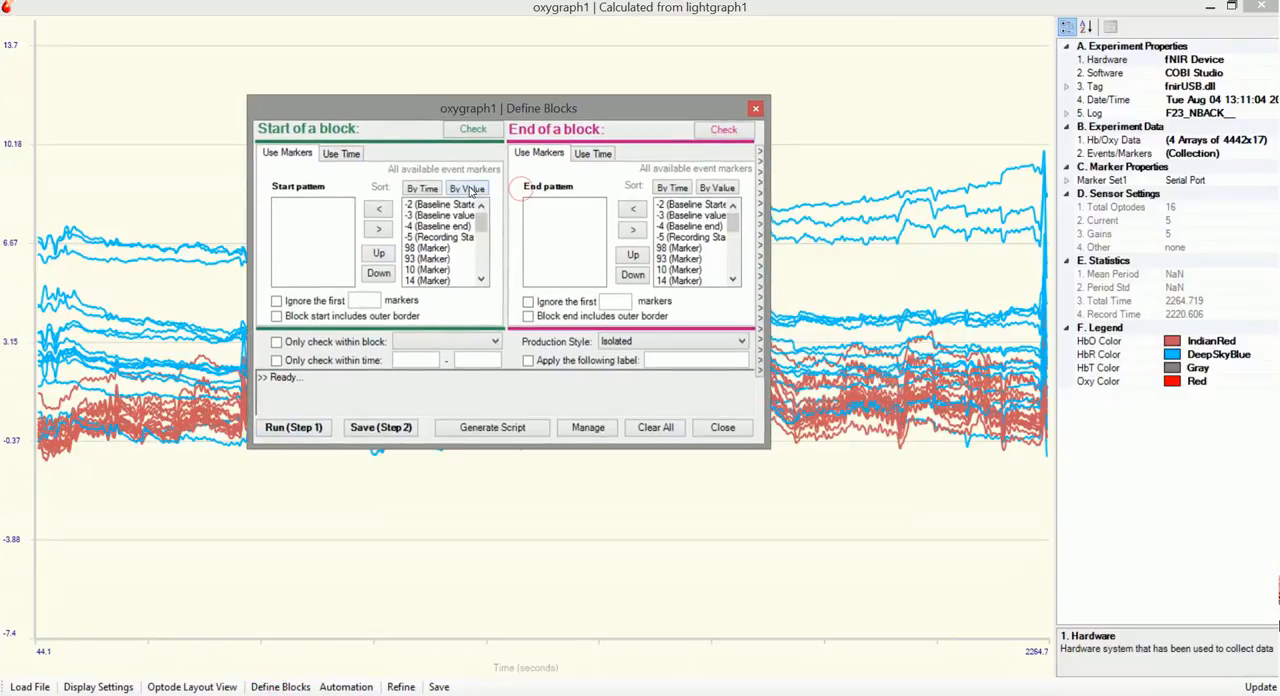
pyautogui.click(472, 190)
pyautogui.moveTo(483, 222); pyautogui.dragTo(484, 262)
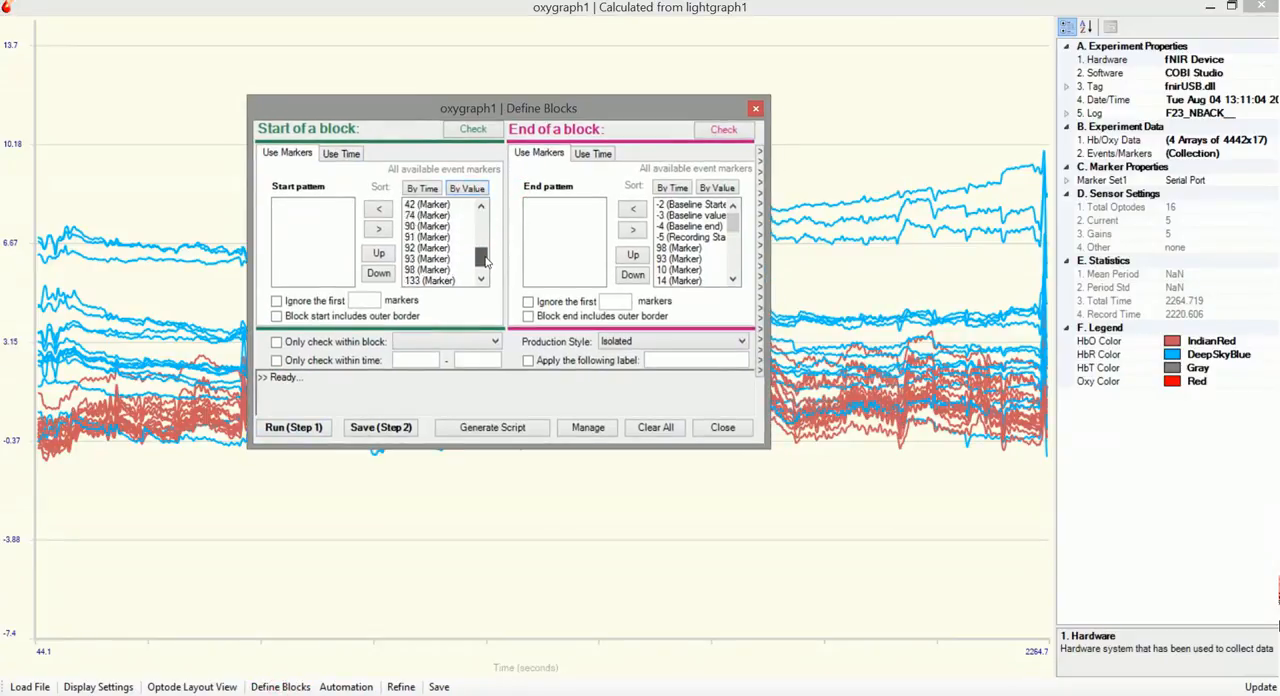
pyautogui.doubleClick(440, 217)
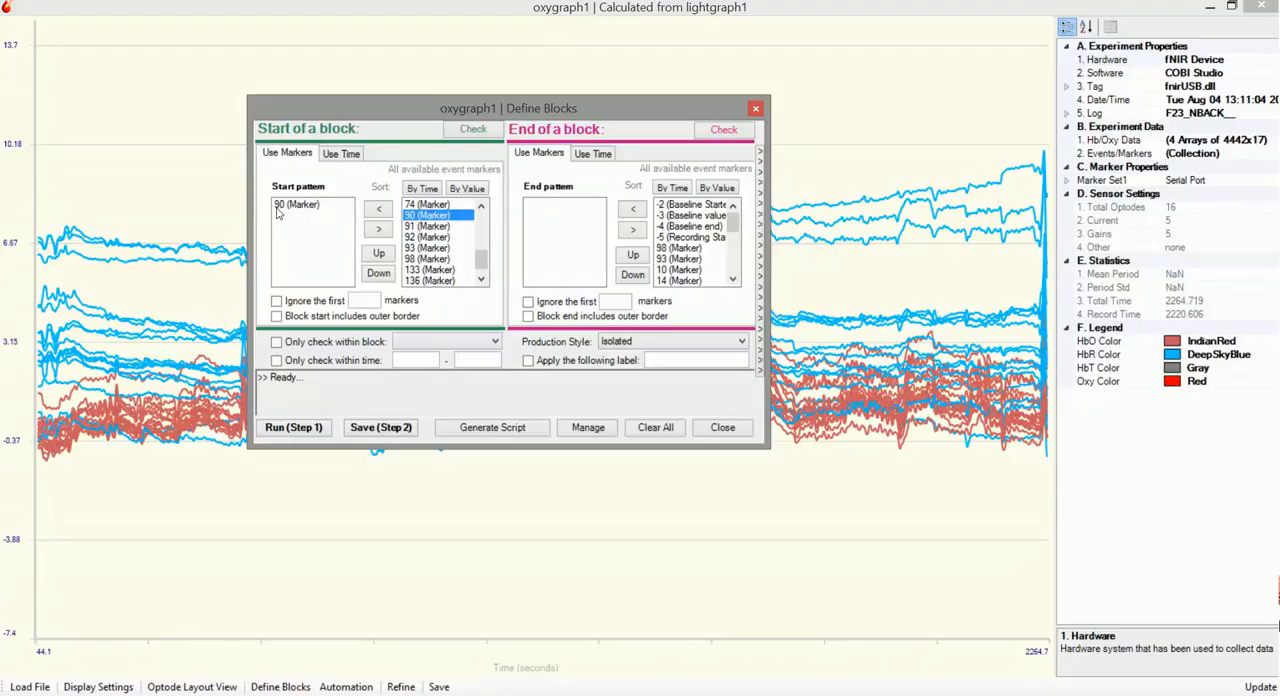
pyautogui.moveTo(734, 218); pyautogui.dragTo(733, 256)
pyautogui.click(720, 189)
pyautogui.click(674, 273)
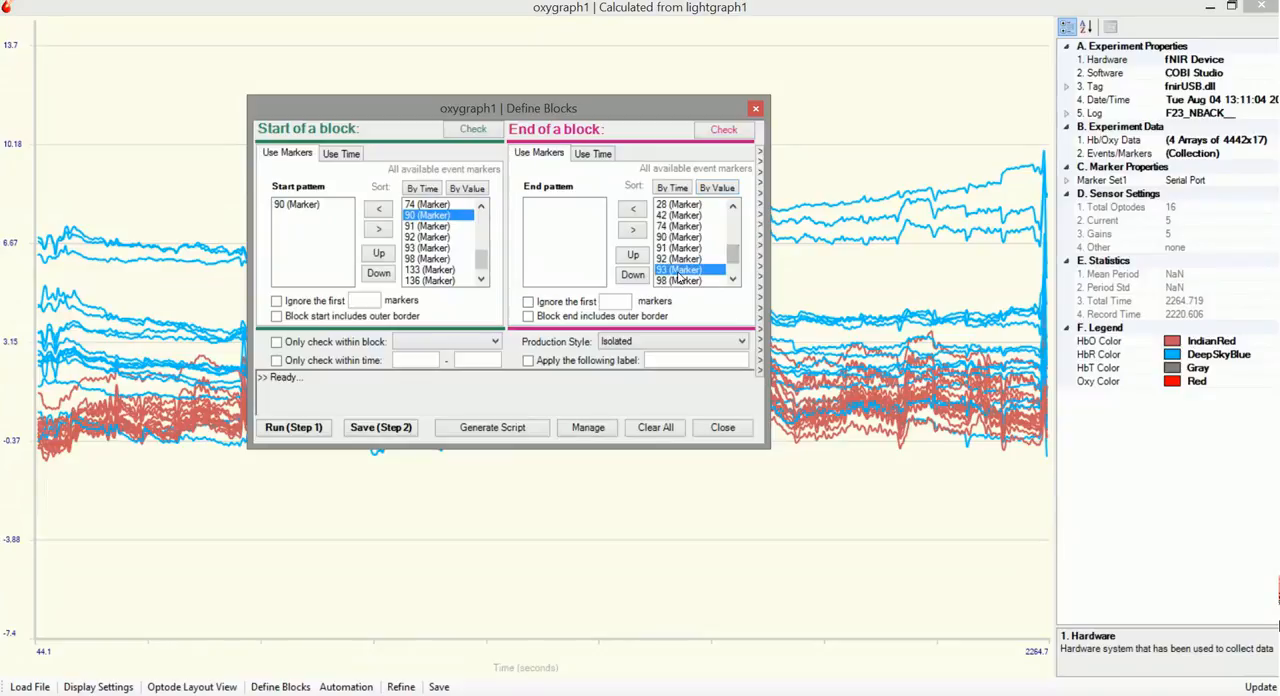
pyautogui.doubleClick(675, 280)
# Apply the label 0back to the block definition, then run it and save the blocks
pyautogui.click(572, 361)
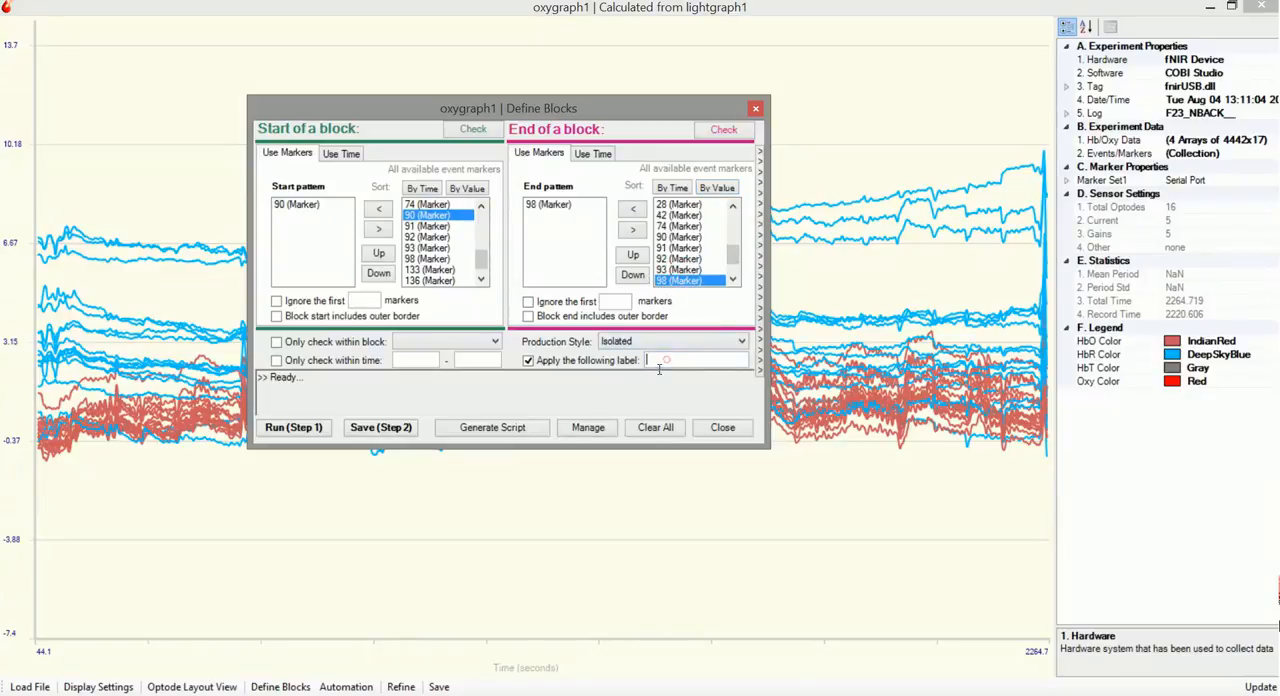
pyautogui.click(664, 360)
pyautogui.write('0back')
pyautogui.click(312, 429)
pyautogui.click(364, 429)
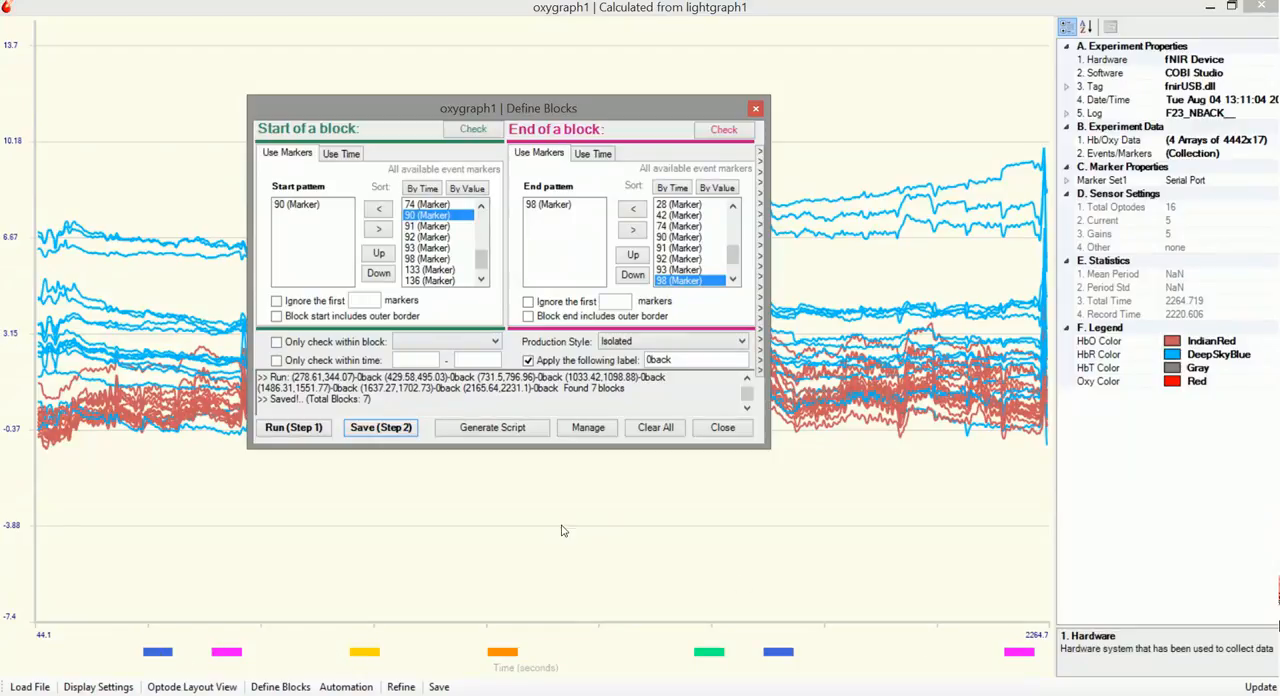
# Replace the start pattern with marker 91, change the label to 1back, and run and save the blocks
pyautogui.click(300, 205)
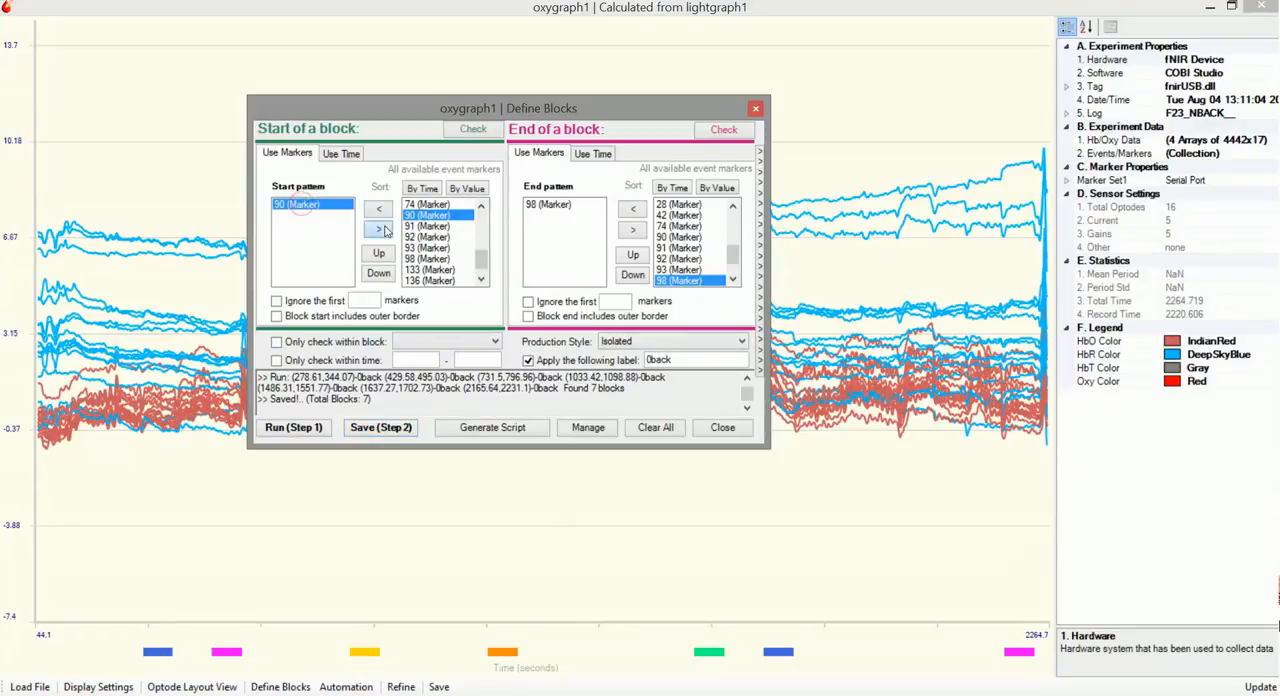
pyautogui.click(385, 230)
pyautogui.click(408, 226)
pyautogui.click(379, 213)
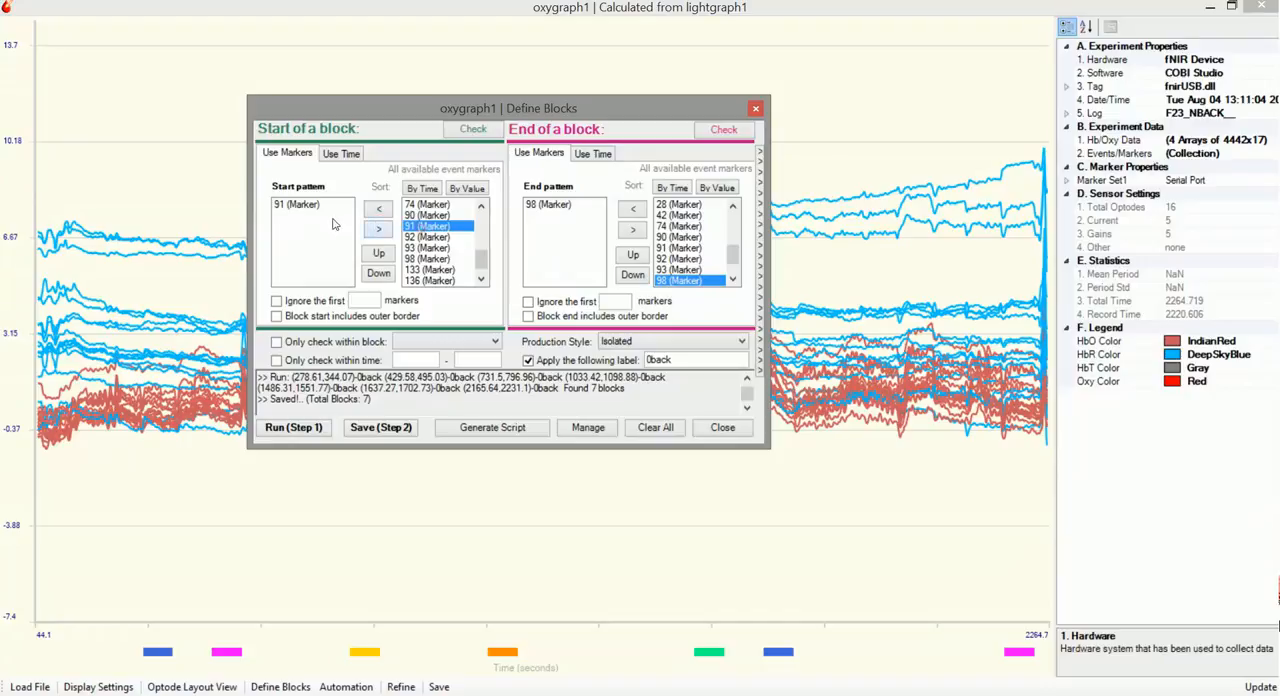
pyautogui.click(652, 360)
pyautogui.press('BackSpace')
pyautogui.write('1')
pyautogui.click(293, 427)
pyautogui.click(381, 427)
# Replace the start pattern with marker 92, change the label to 2back, and run and save the blocks
pyautogui.click(316, 205)
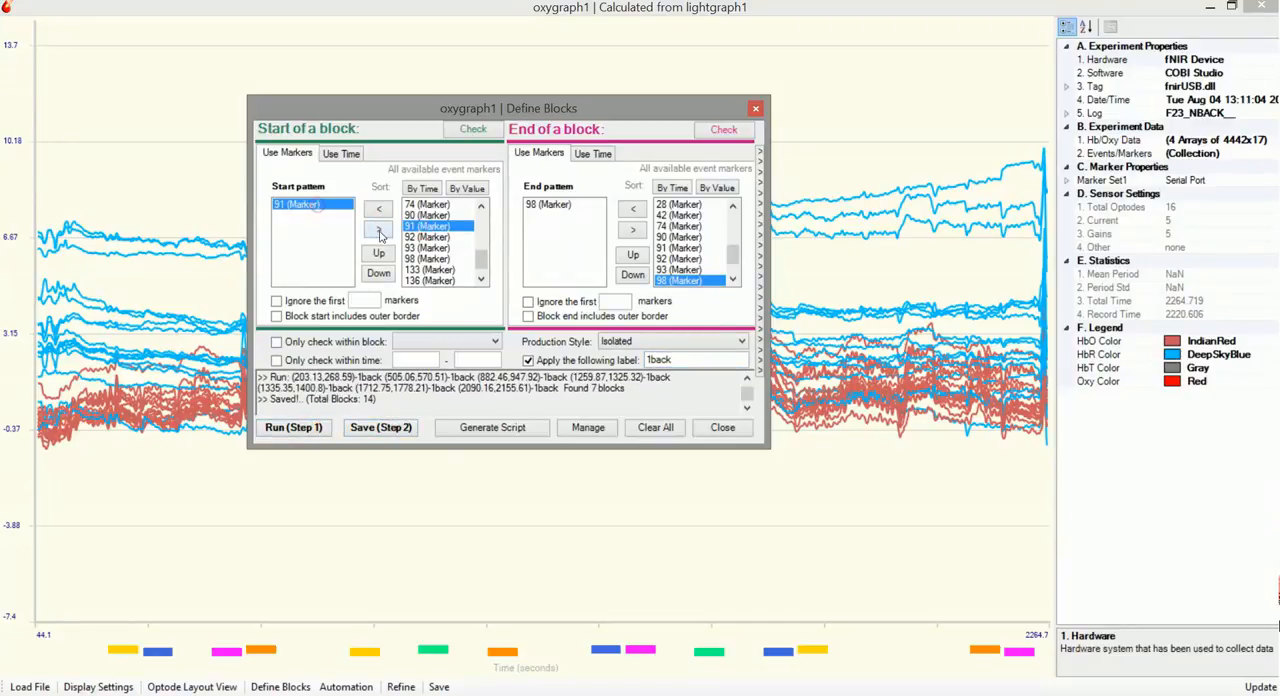
pyautogui.click(380, 230)
pyautogui.click(427, 237)
pyautogui.click(379, 208)
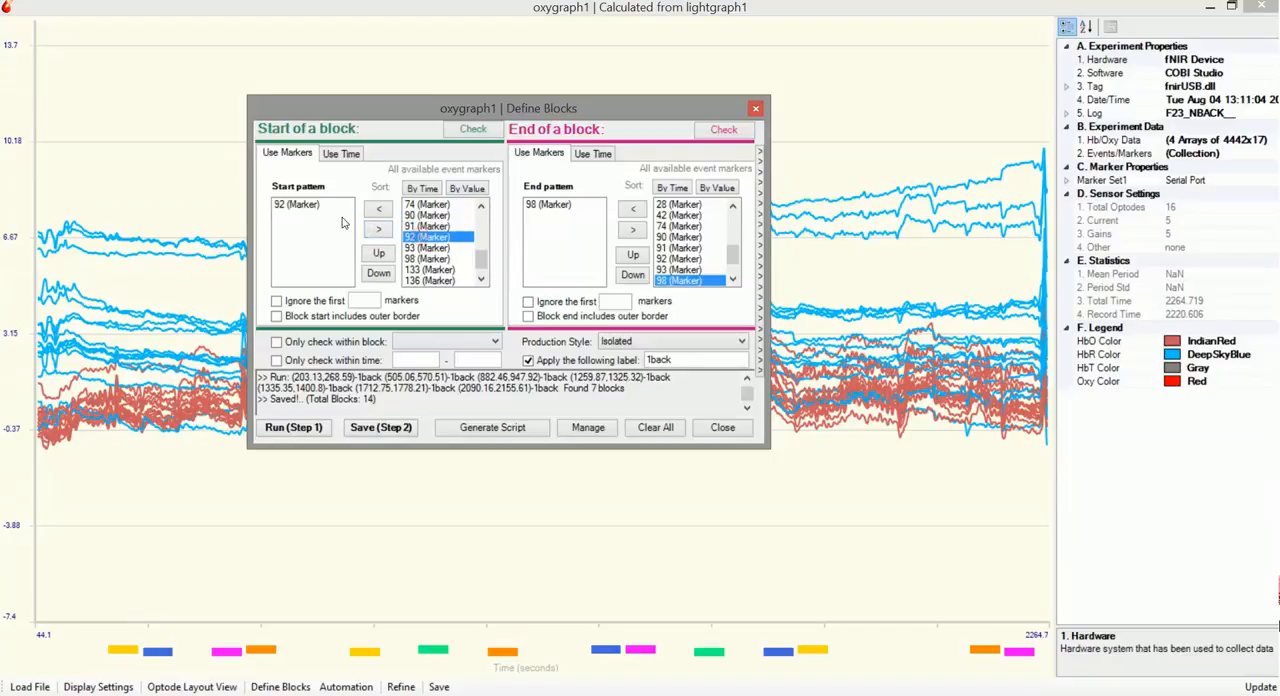
pyautogui.click(652, 359)
pyautogui.press('BackSpace')
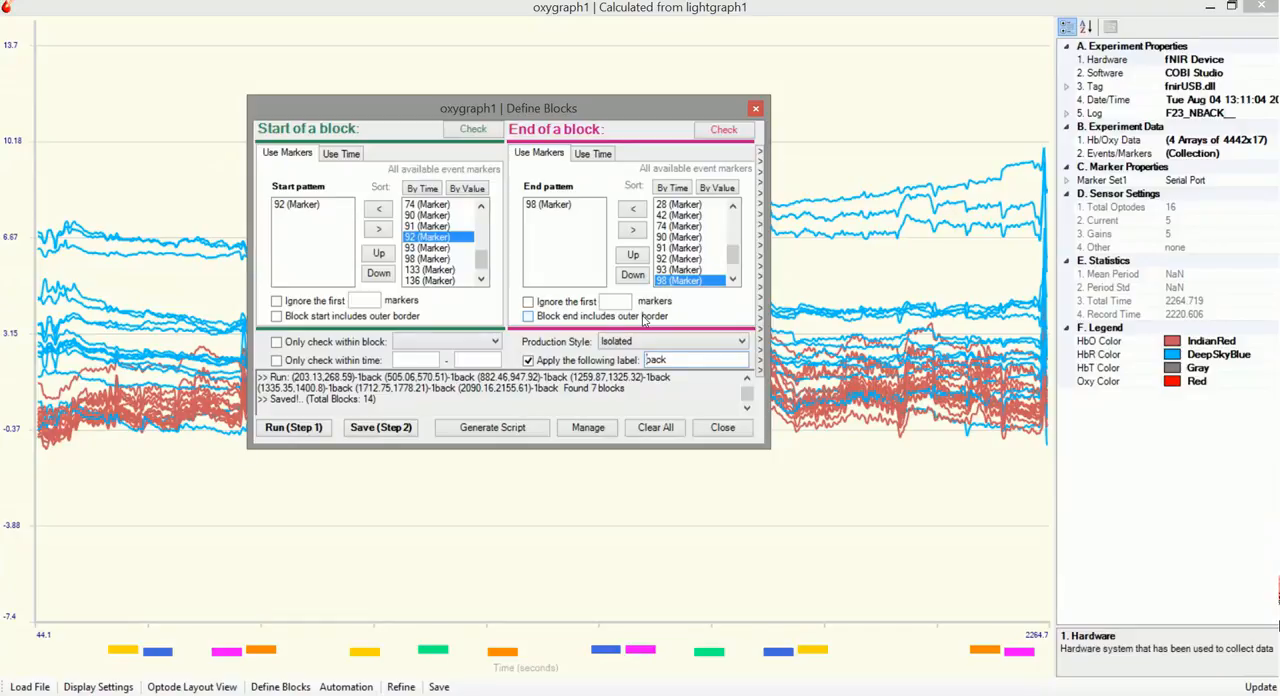
pyautogui.write('2')
pyautogui.click(312, 432)
pyautogui.click(352, 423)
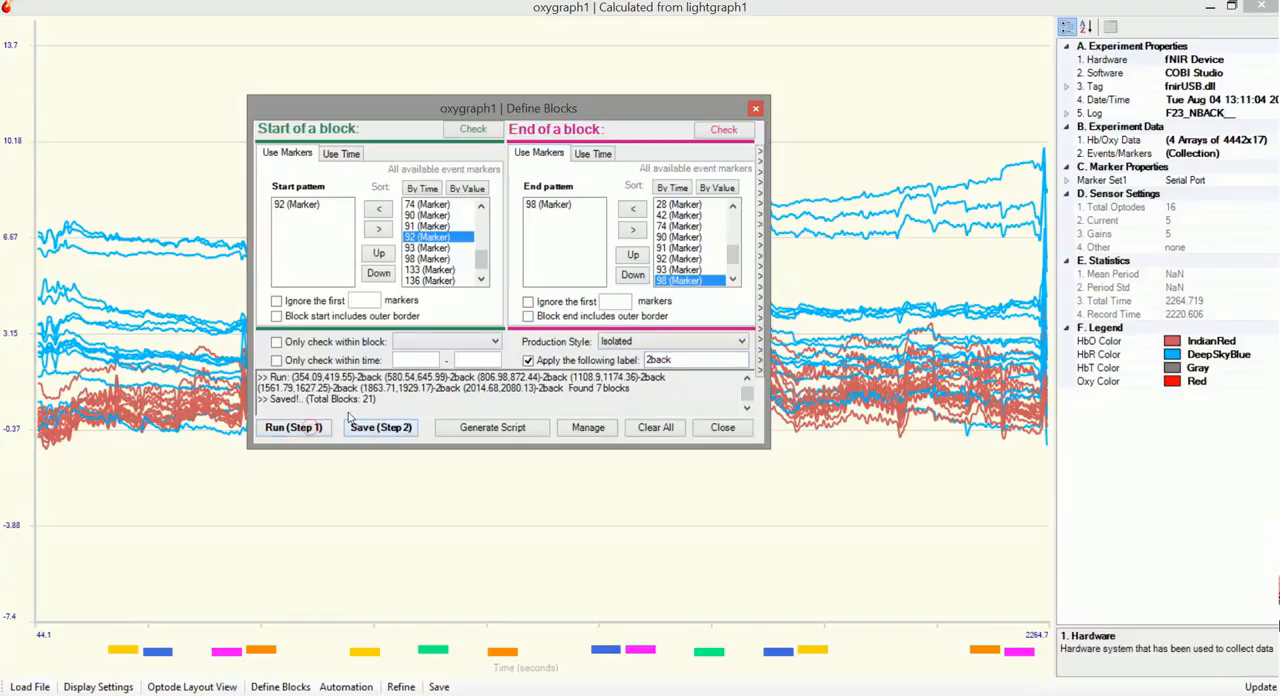
# Replace the start pattern with marker 93, change the label to 3back, run and save the blocks, and finish defining blocks
pyautogui.click(295, 205)
pyautogui.click(378, 230)
pyautogui.doubleClick(426, 248)
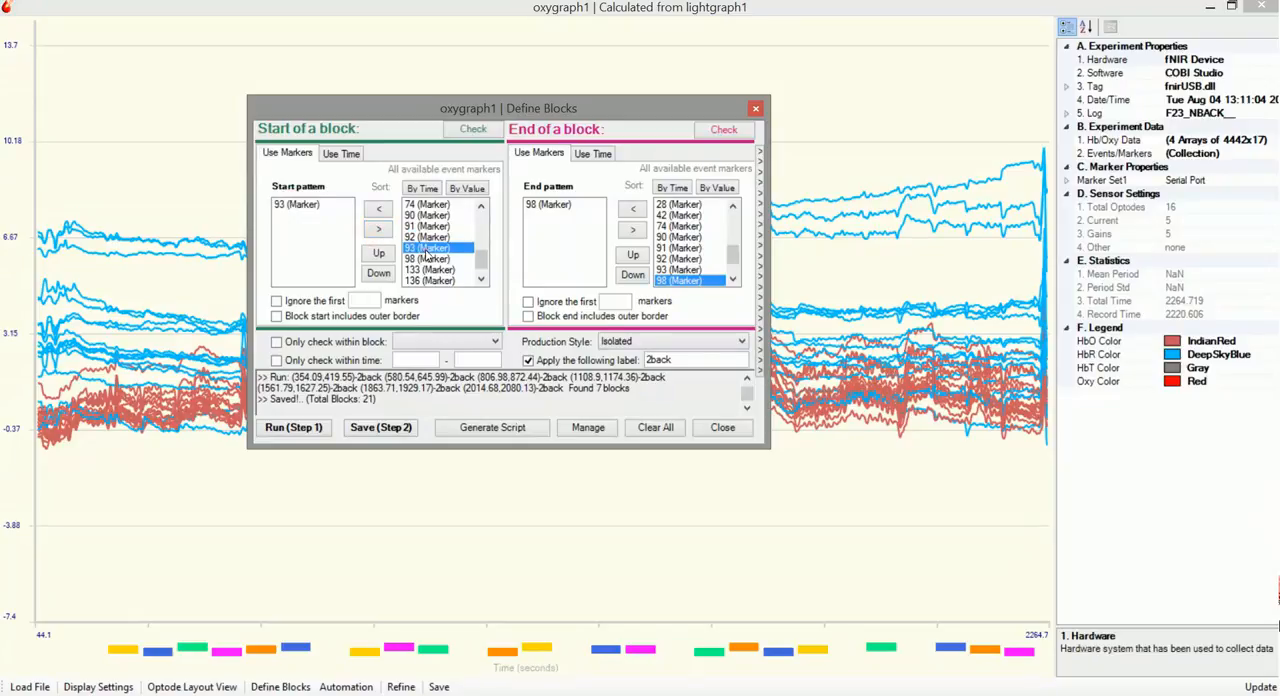
pyautogui.click(622, 301)
pyautogui.click(528, 301)
pyautogui.click(648, 359)
pyautogui.press('Delete')
pyautogui.write('3')
pyautogui.click(295, 427)
pyautogui.click(378, 427)
pyautogui.click(720, 427)
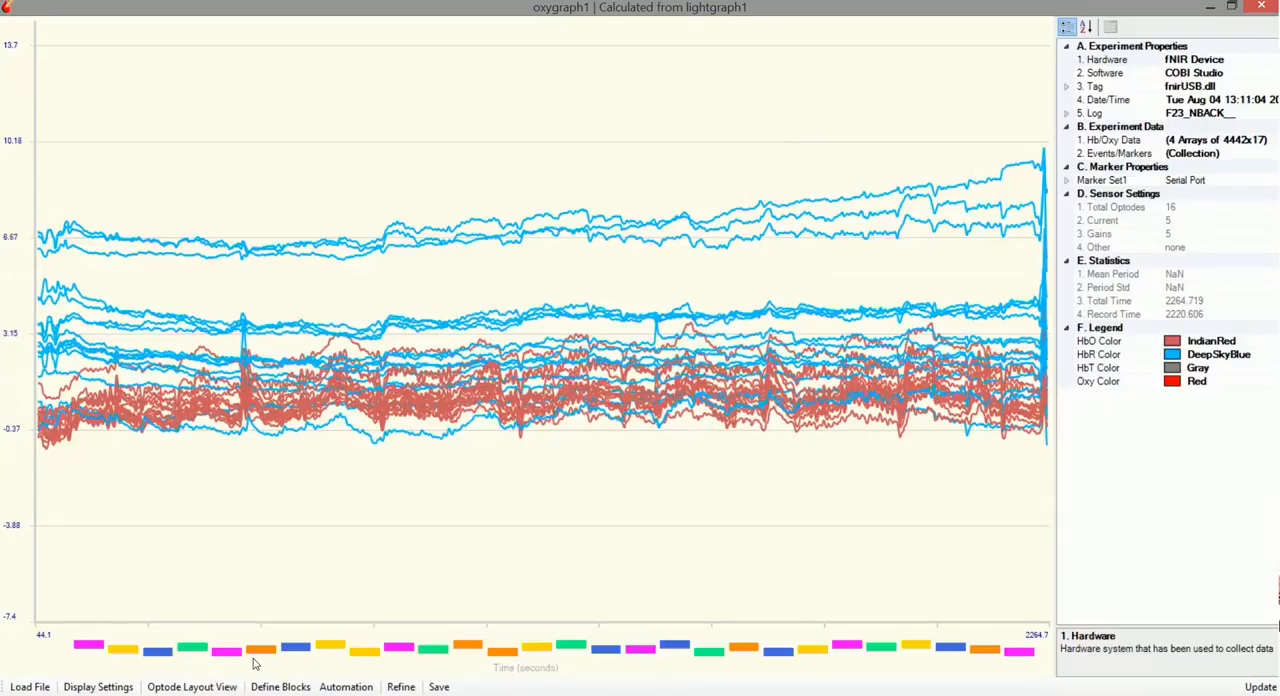
# Save the raw oxygraph data of all blocks to Dataspace and open Dataspace after the transfer
pyautogui.click(400, 687)
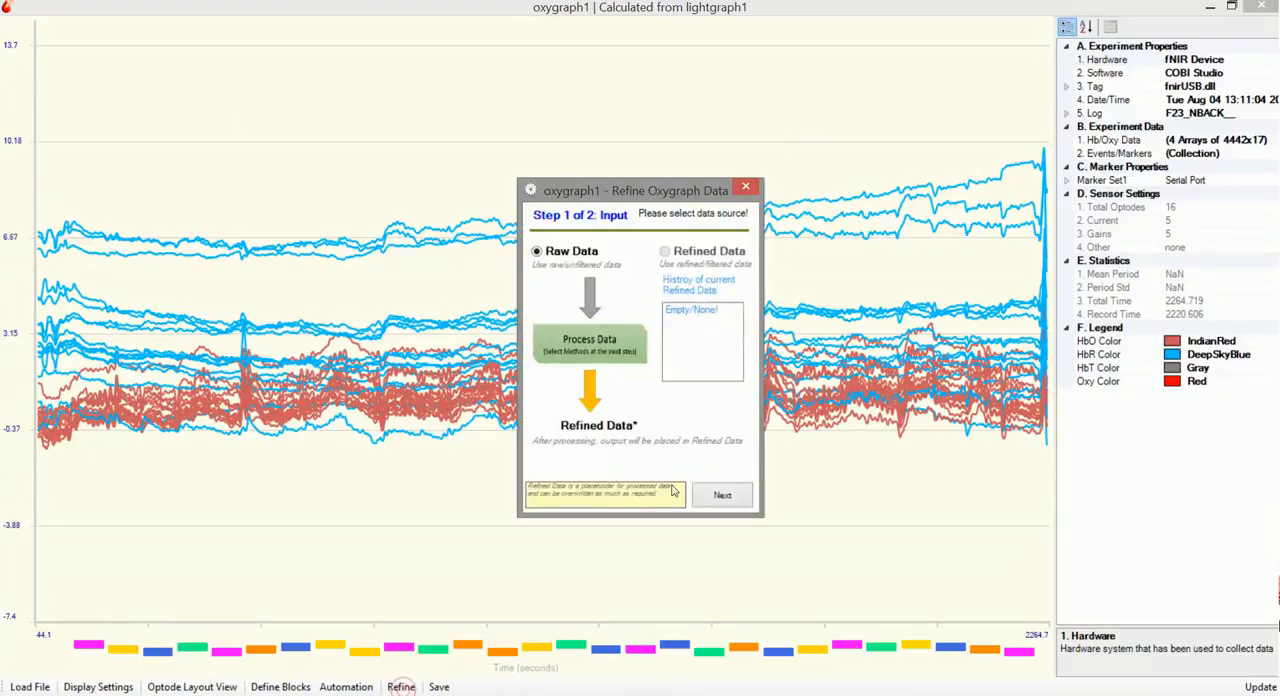
pyautogui.click(745, 187)
pyautogui.click(439, 687)
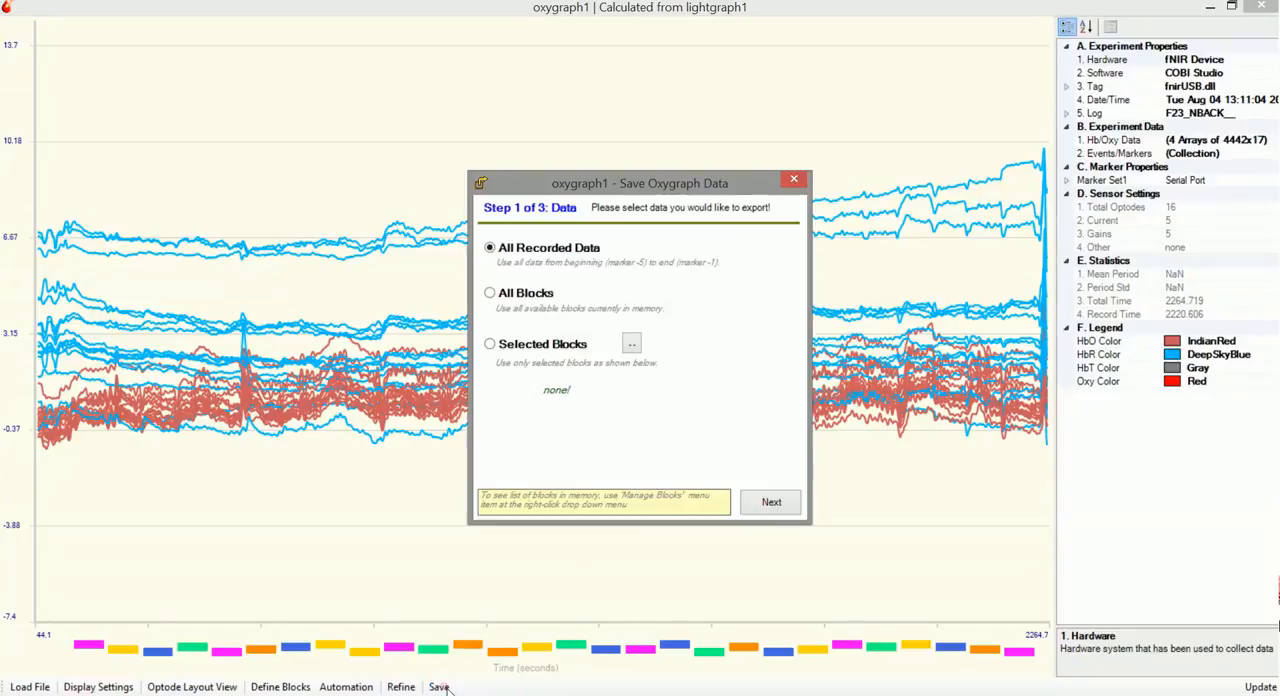
pyautogui.click(518, 293)
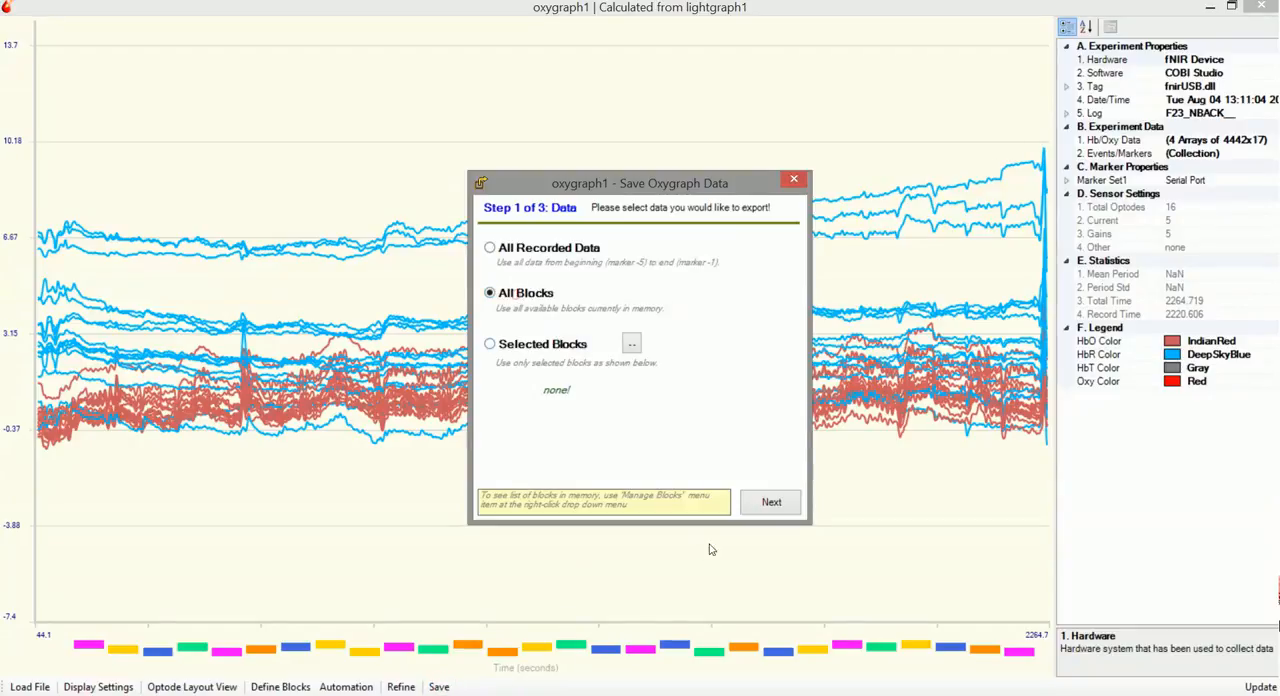
pyautogui.click(781, 509)
pyautogui.click(777, 506)
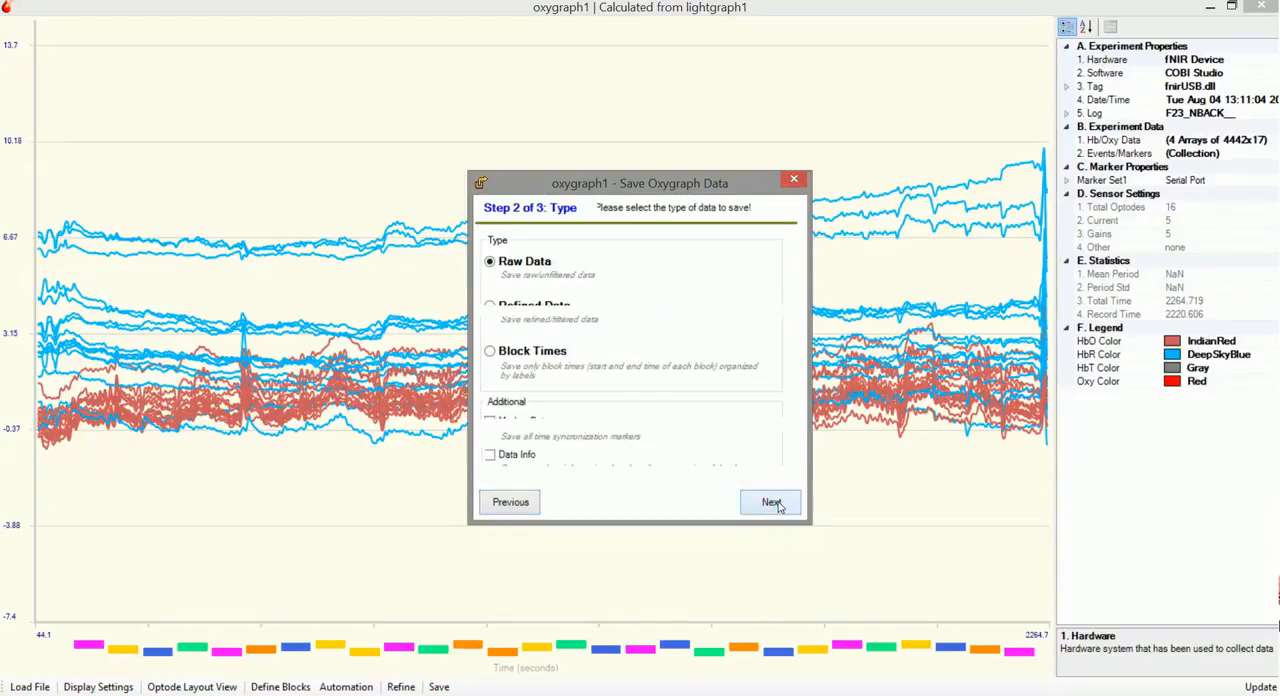
pyautogui.click(510, 502)
pyautogui.click(508, 500)
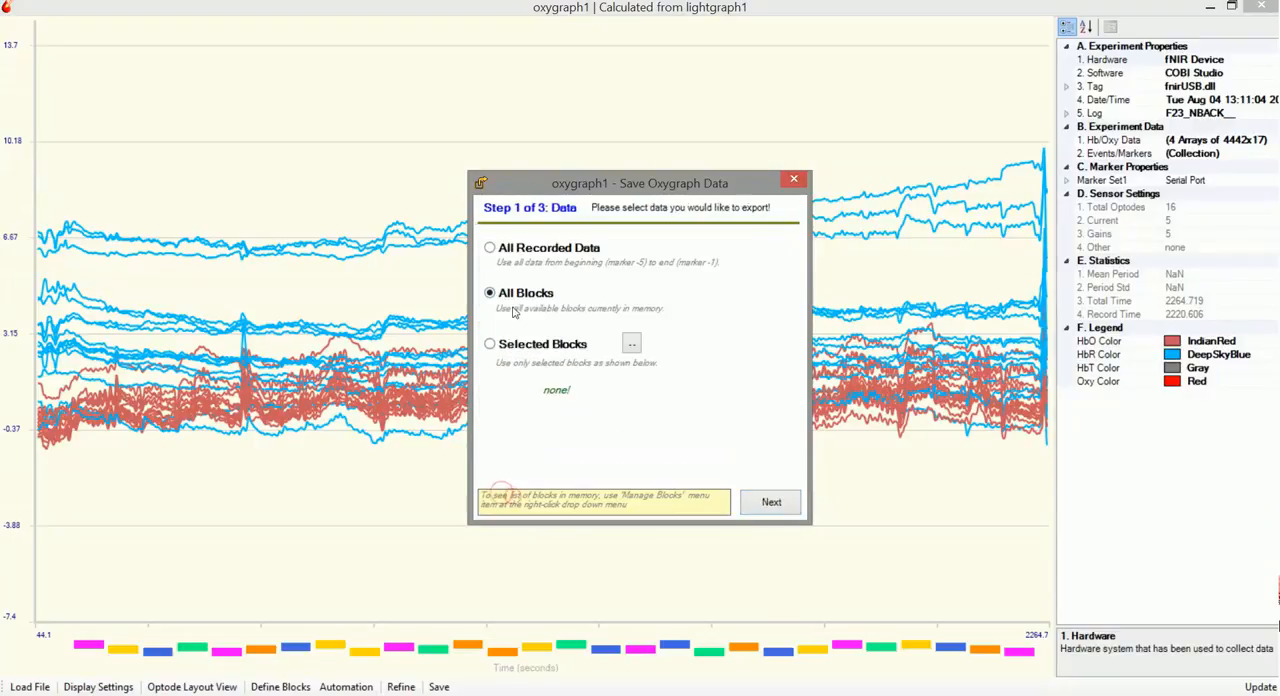
pyautogui.click(767, 502)
pyautogui.click(769, 501)
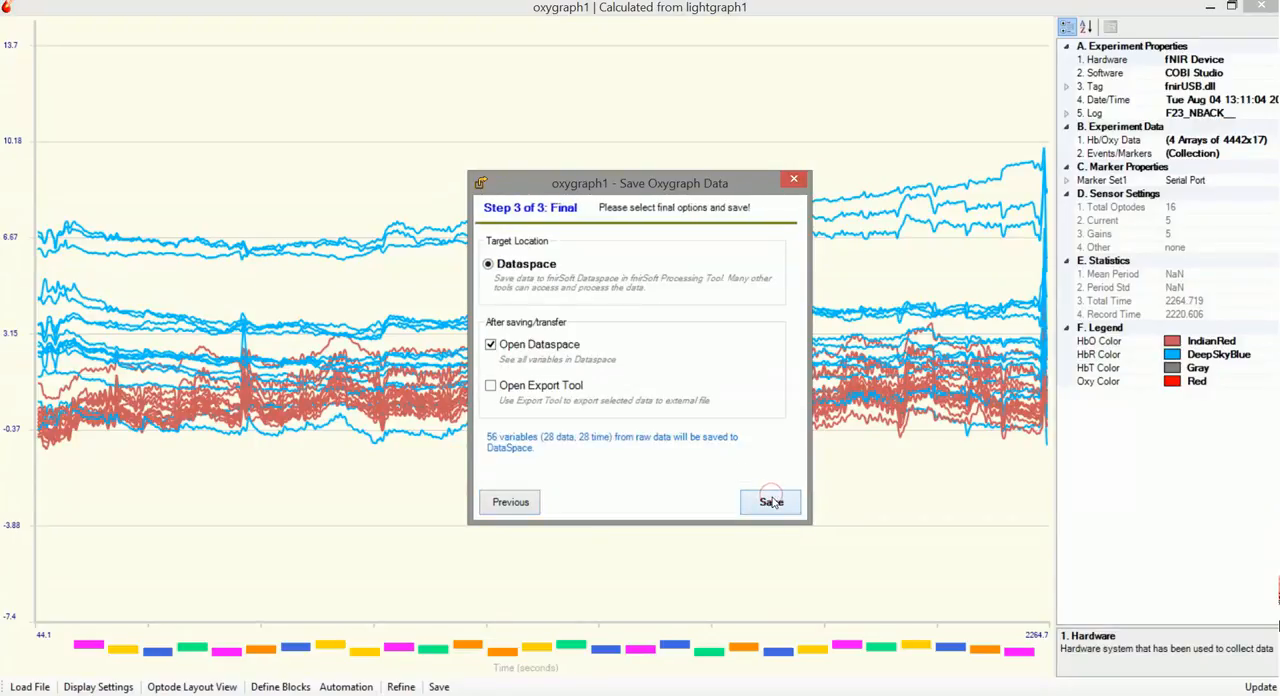
pyautogui.click(771, 502)
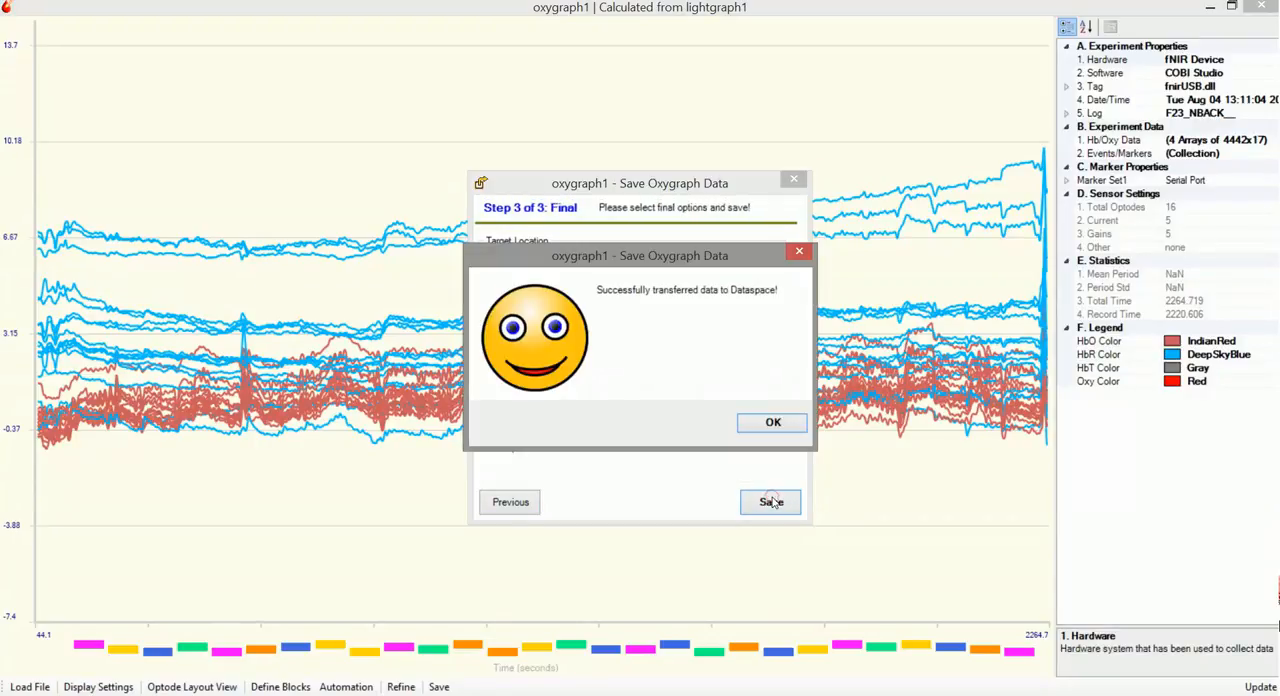
pyautogui.click(773, 422)
# Enlarge the Dataspace window and examine the saved block and time variables with their labels and properties
pyautogui.moveTo(628, 165); pyautogui.dragTo(457, 206)
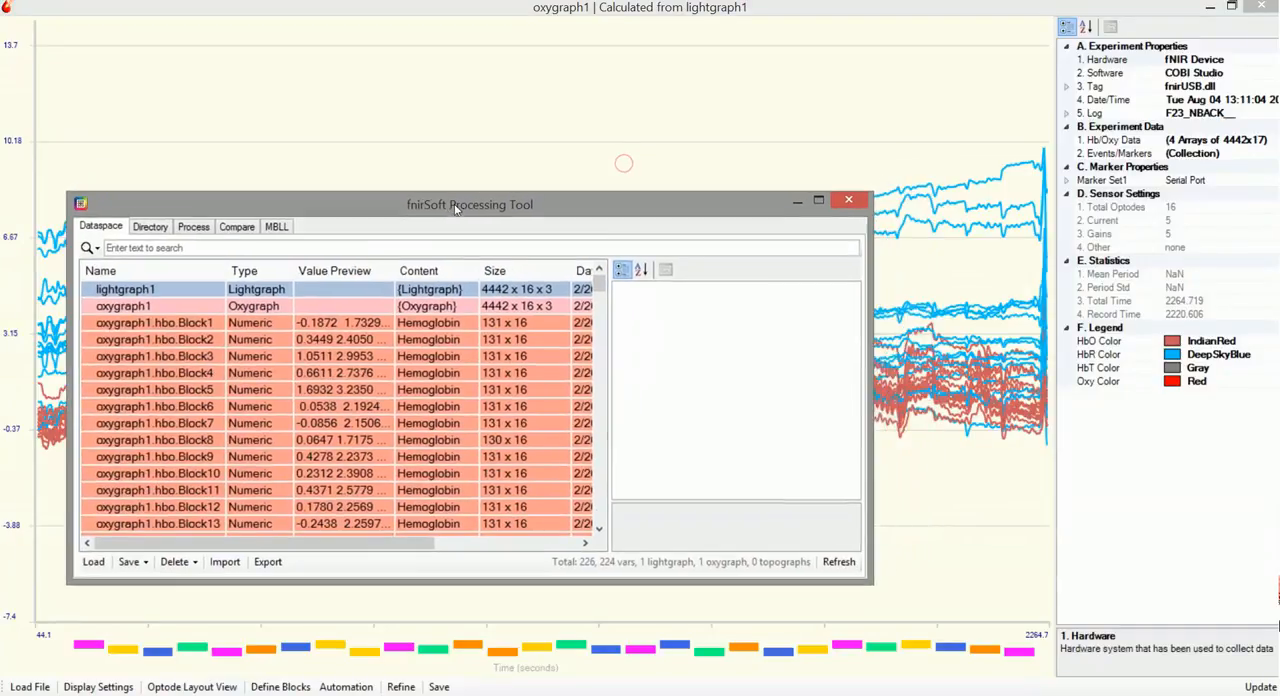
pyautogui.moveTo(872, 197); pyautogui.dragTo(1046, 59)
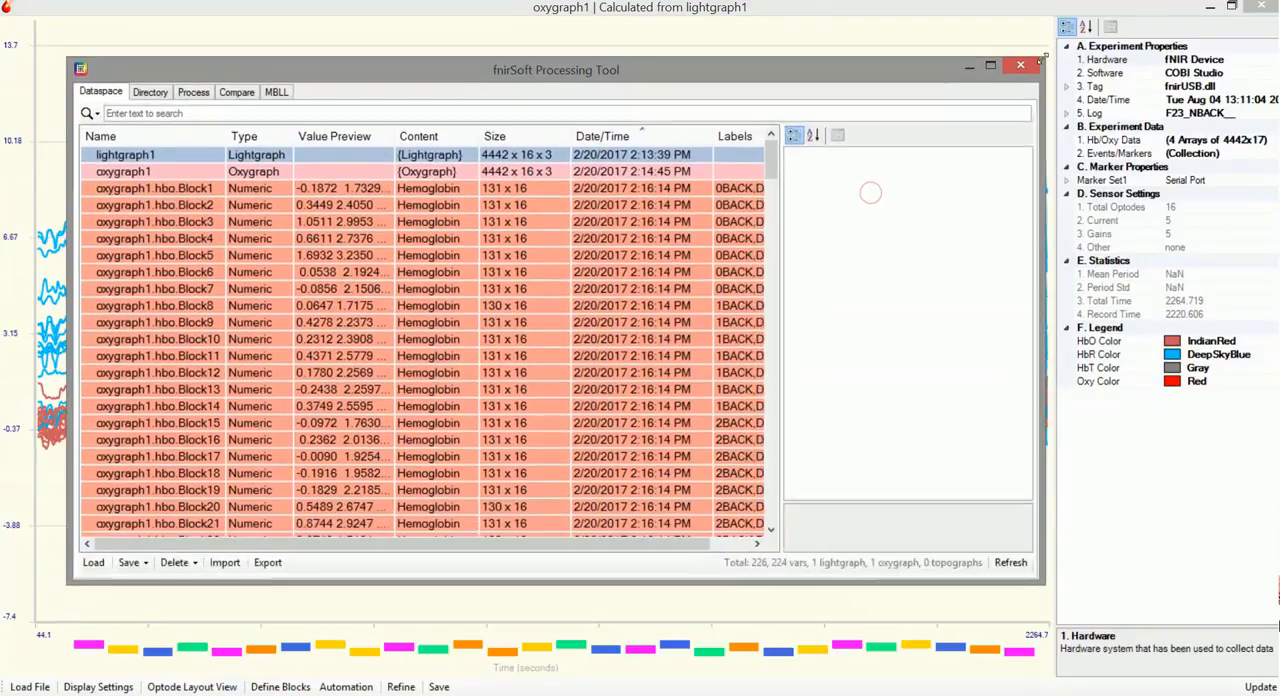
pyautogui.click(272, 288)
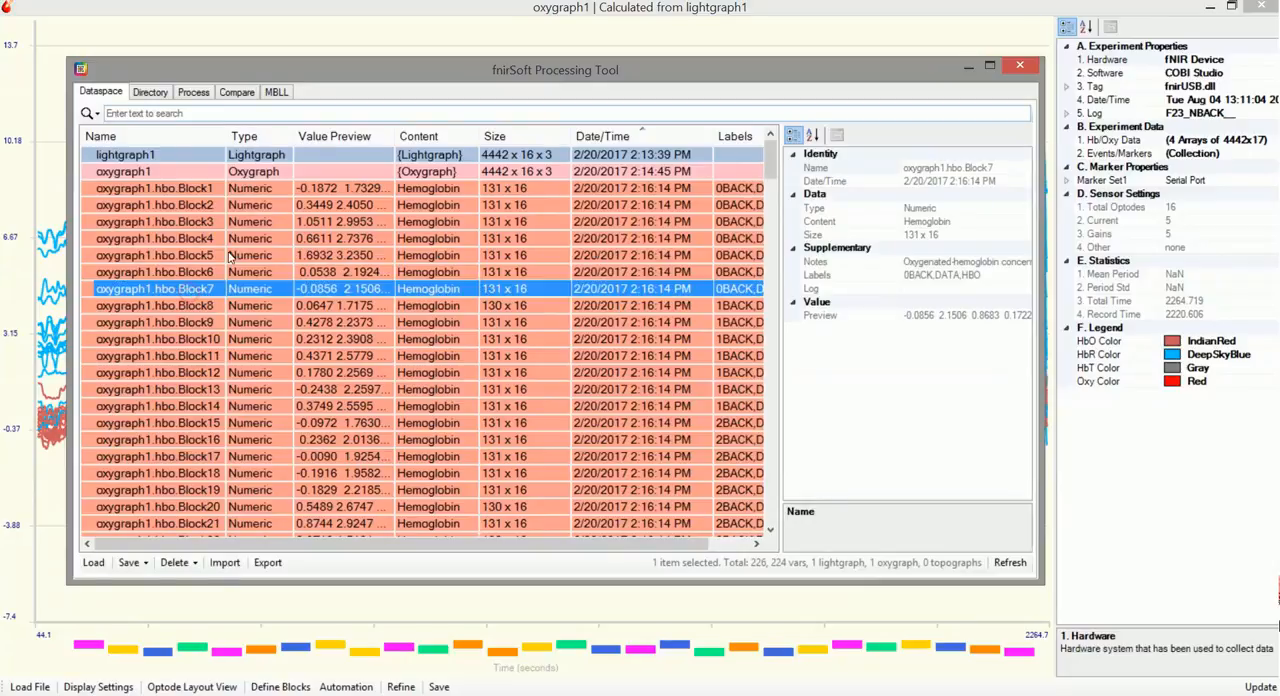
pyautogui.scroll(-15, 320, 372)
pyautogui.scroll(7, 343, 370)
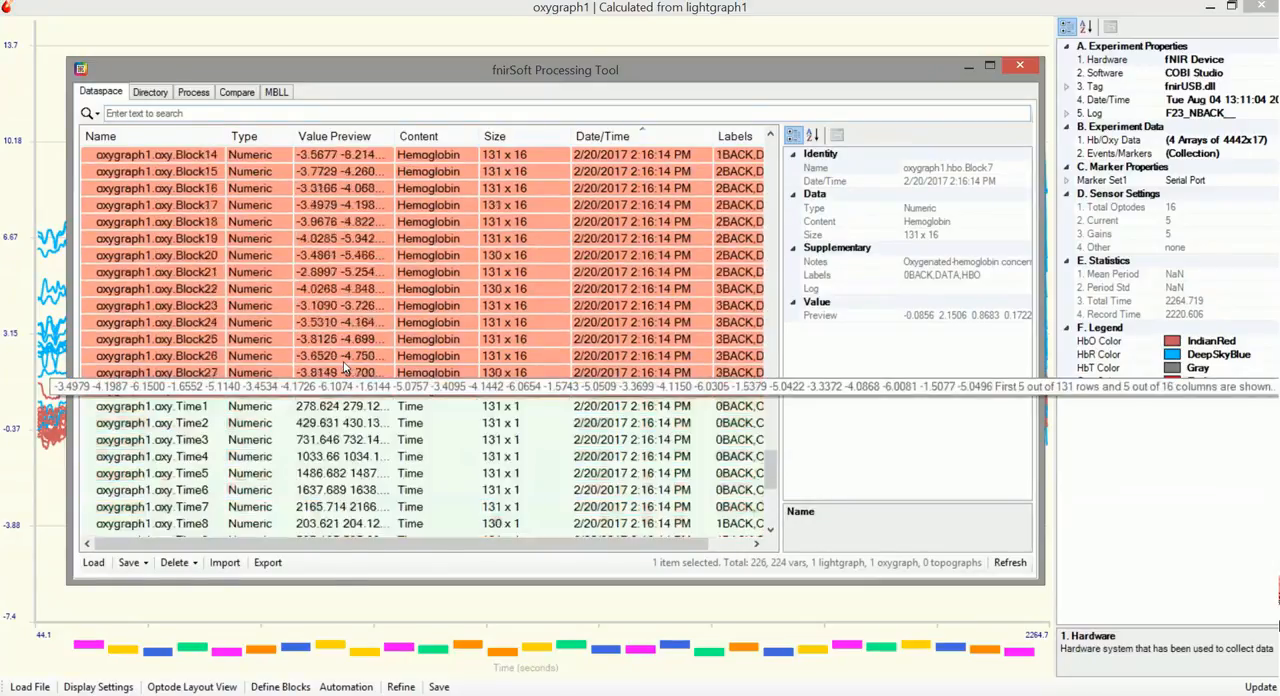
pyautogui.scroll(-2, 768, 425)
pyautogui.scroll(-3, 768, 425)
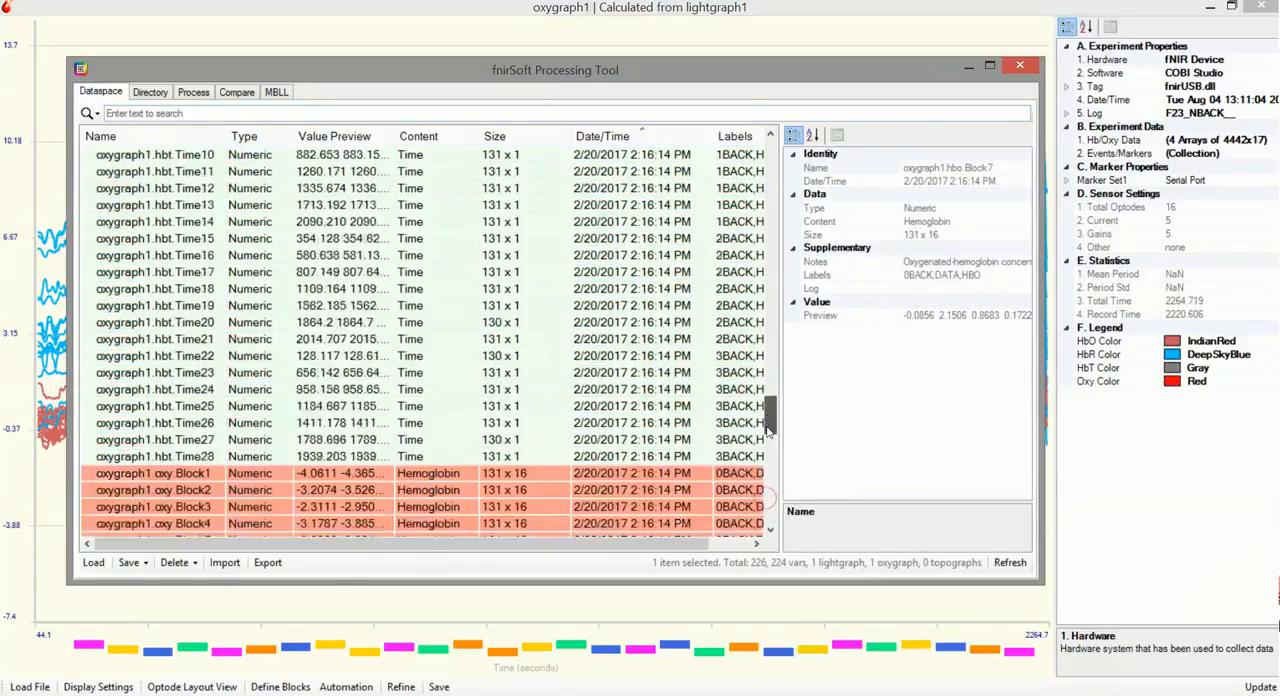
pyautogui.click(189, 358)
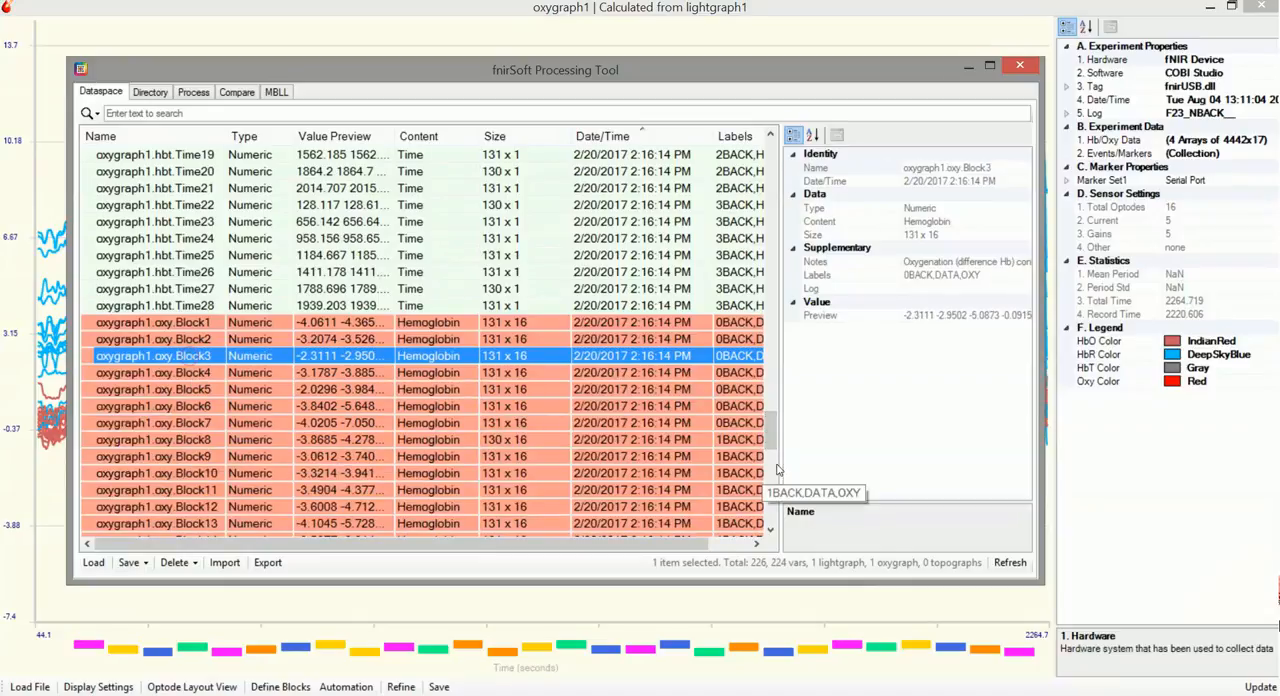
pyautogui.scroll(13, 180, 300)
pyautogui.click(150, 240)
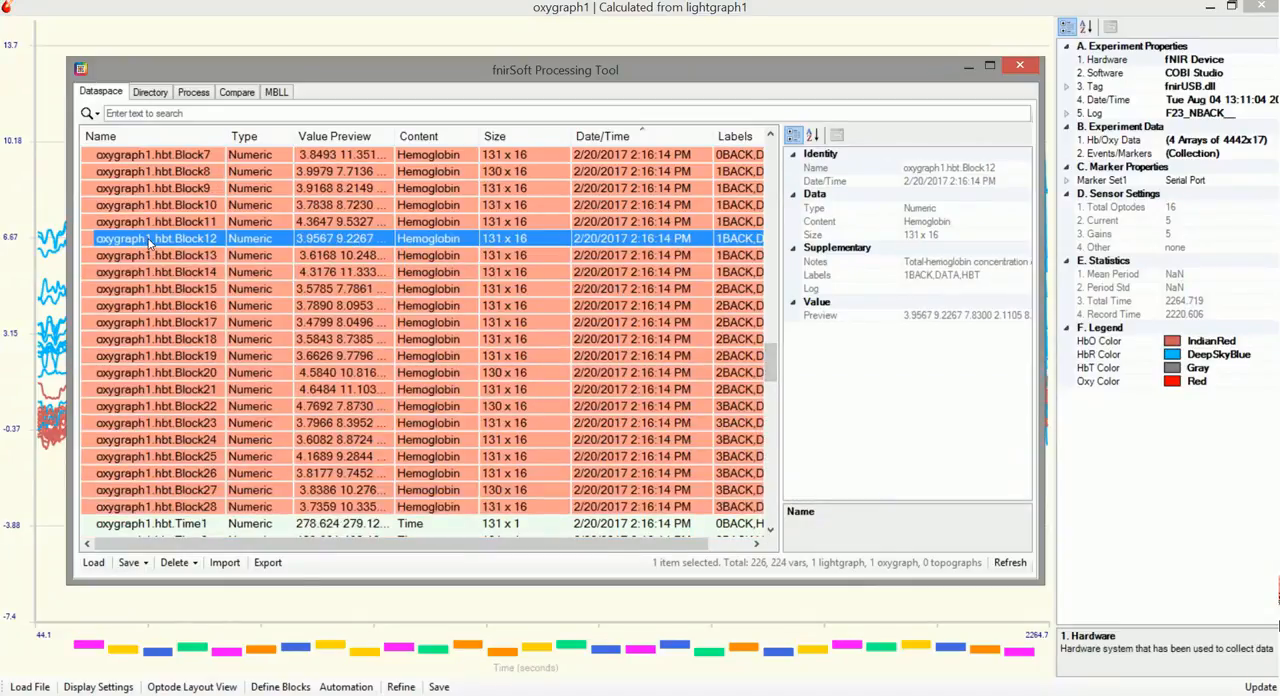
# Select the variables oxygraph1.oxy.Block1 through oxygraph1.oxy.Block28 and view them together in a graph
pyautogui.moveTo(770, 362); pyautogui.dragTo(768, 445)
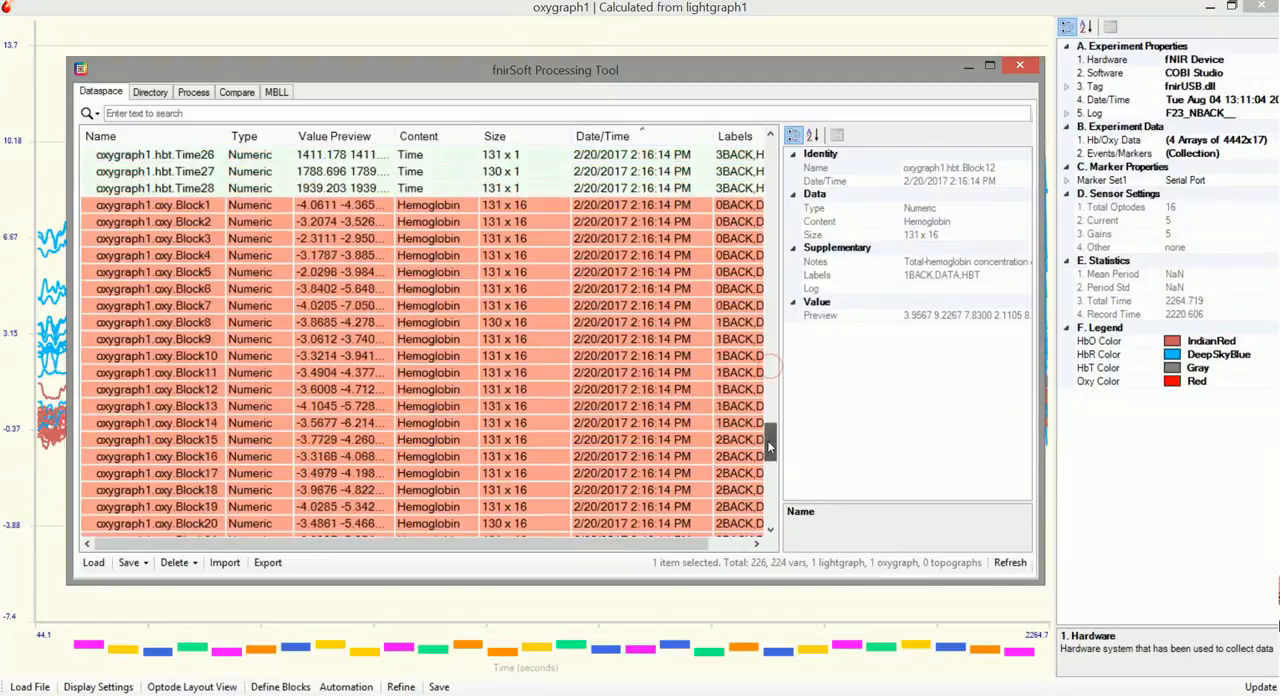
pyautogui.click(204, 206)
pyautogui.scroll(-1, 212, 262)
pyautogui.scroll(-3, 265, 392)
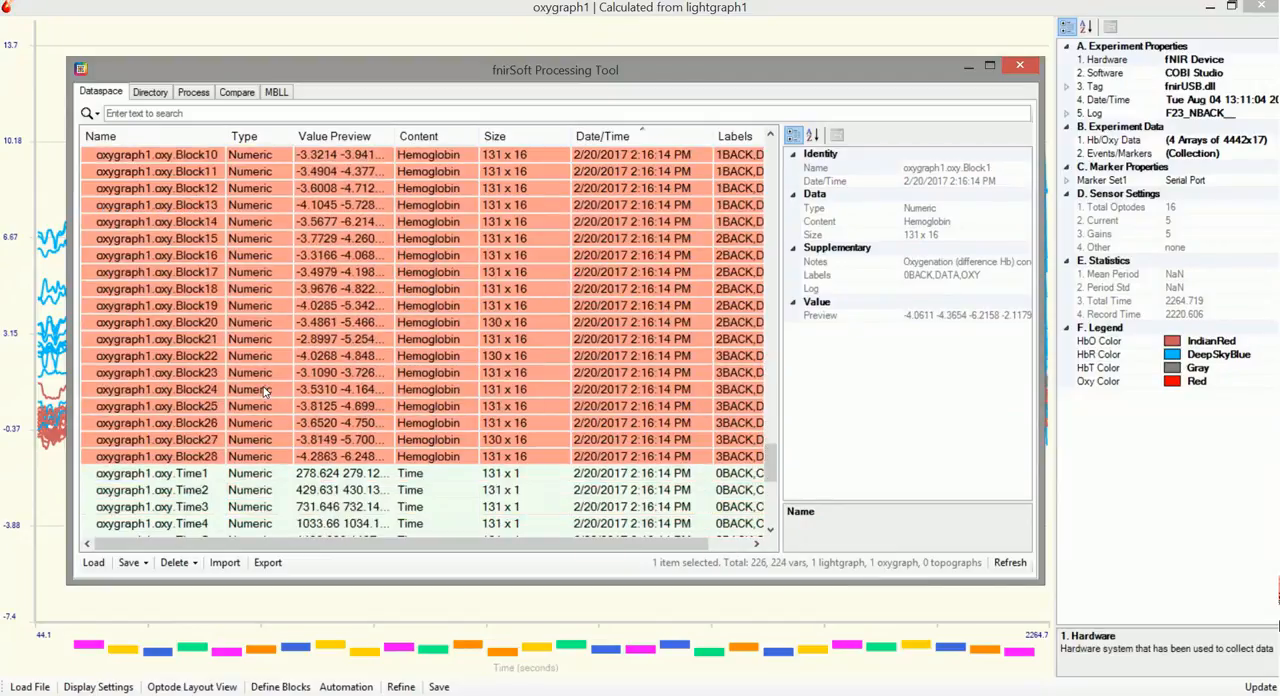
pyautogui.keyDown('shift'); pyautogui.click(215, 456); pyautogui.keyUp('shift')
pyautogui.rightClick(213, 247)
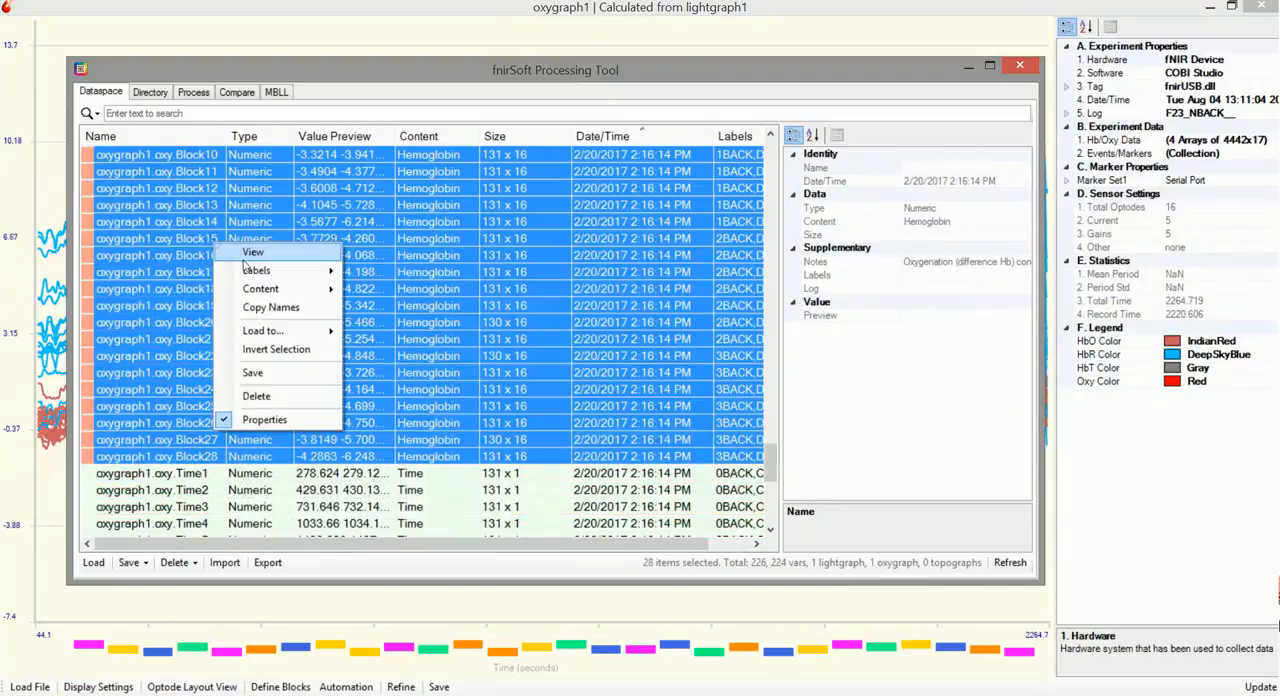
pyautogui.click(243, 256)
pyautogui.moveTo(343, 130); pyautogui.dragTo(247, 97)
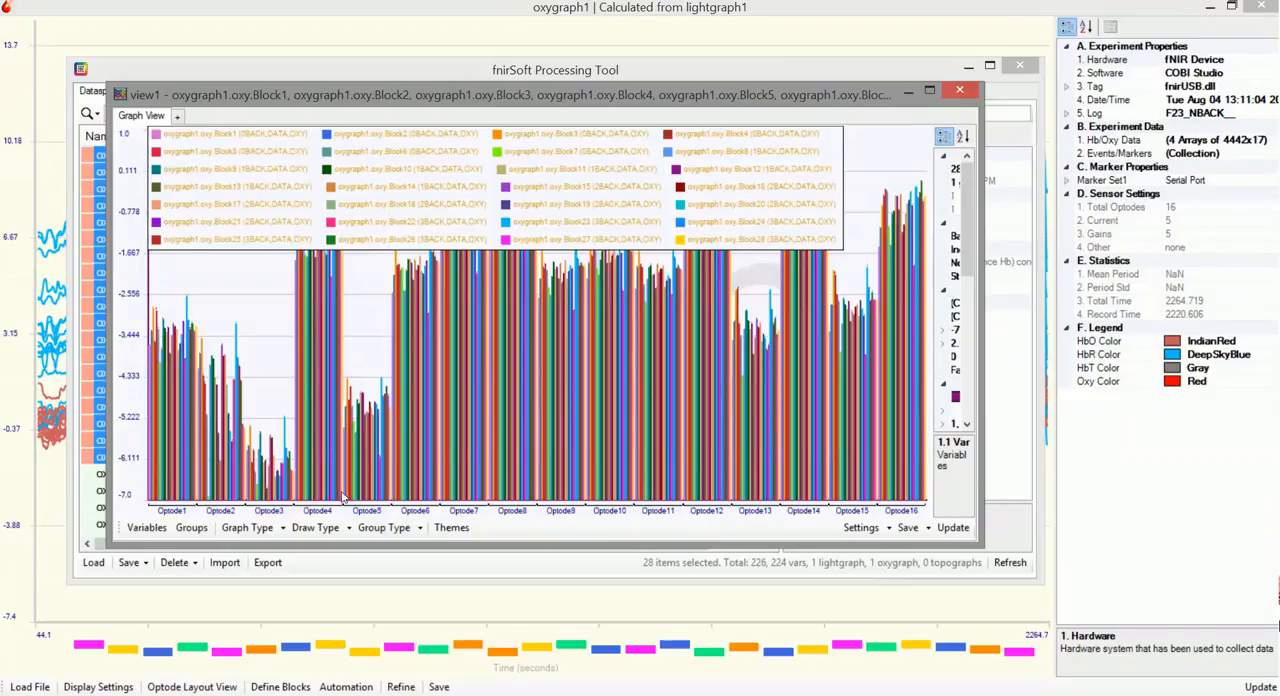
# Set the block graph's group type to Auto, examine the grouped bars, and close the graph
pyautogui.click(405, 528)
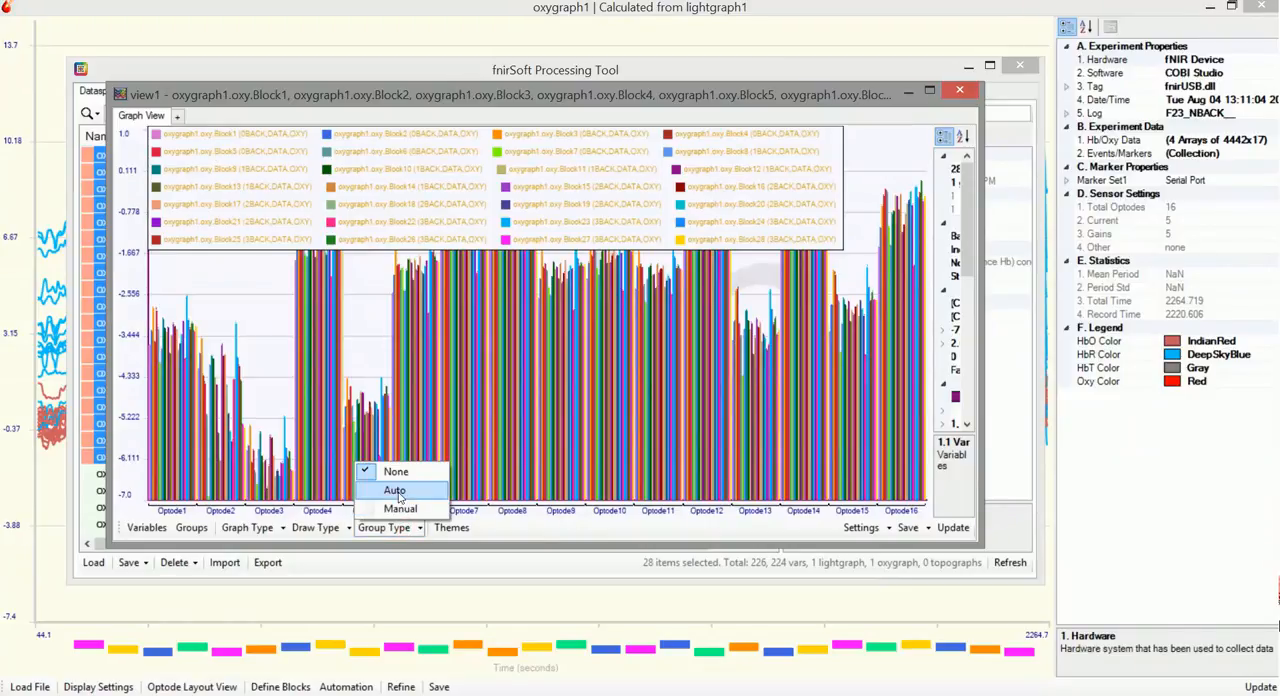
pyautogui.click(396, 490)
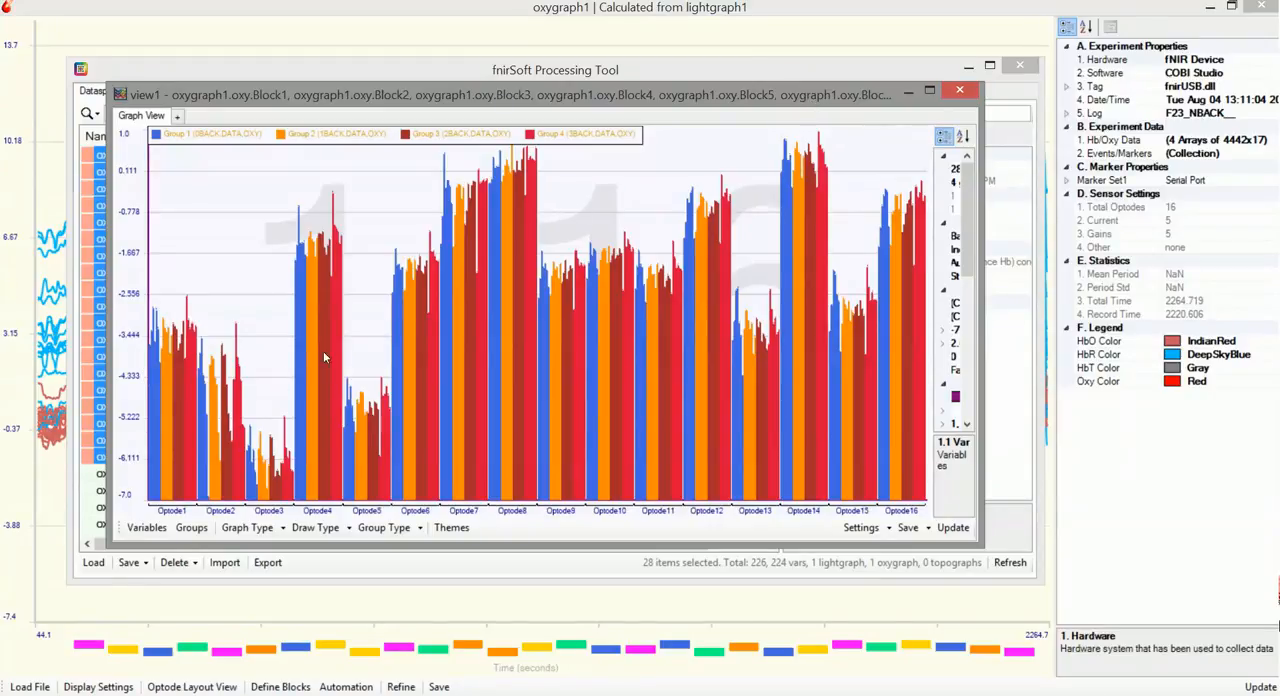
pyautogui.click(966, 93)
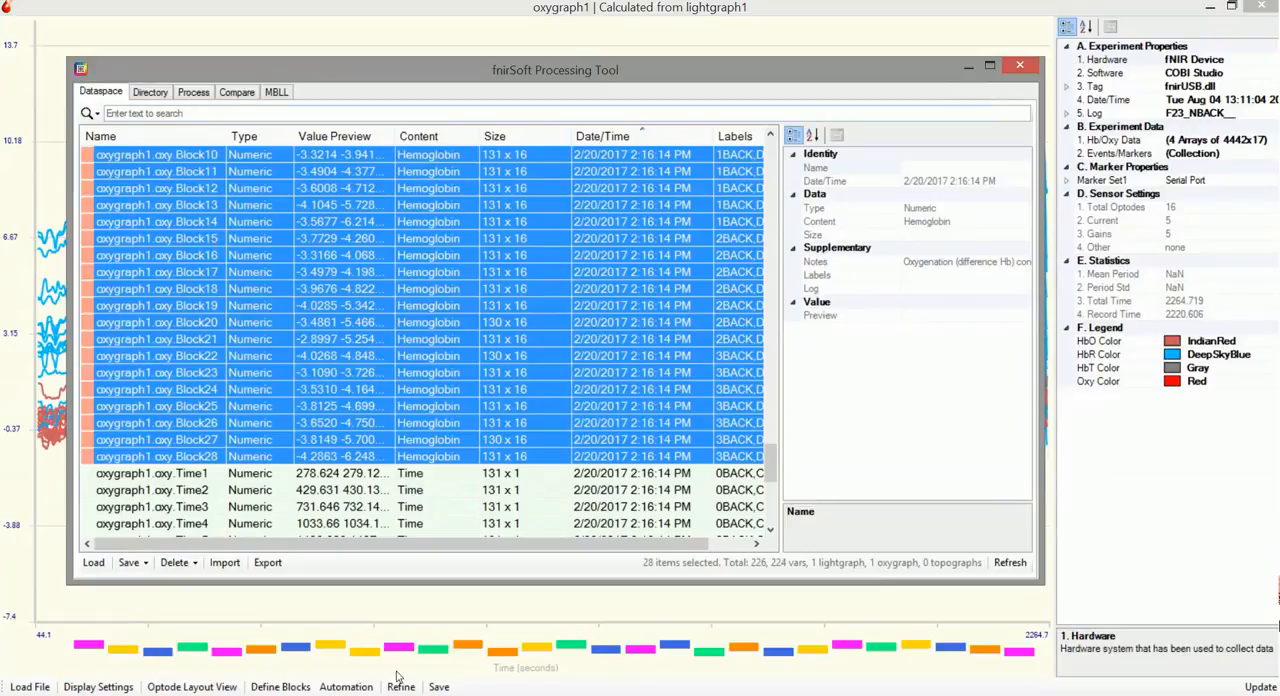
# Add the CorrectBaselines action from the temporal conditioning methods to a new process
pyautogui.click(195, 92)
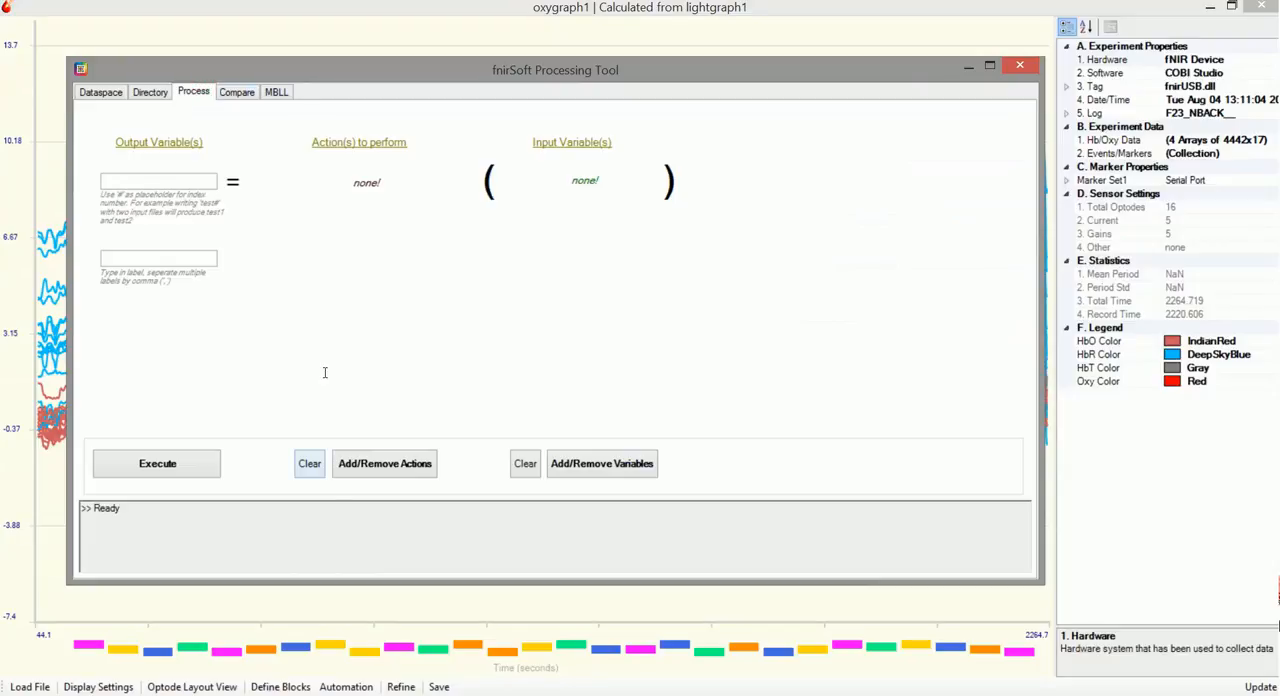
pyautogui.click(366, 464)
pyautogui.click(398, 254)
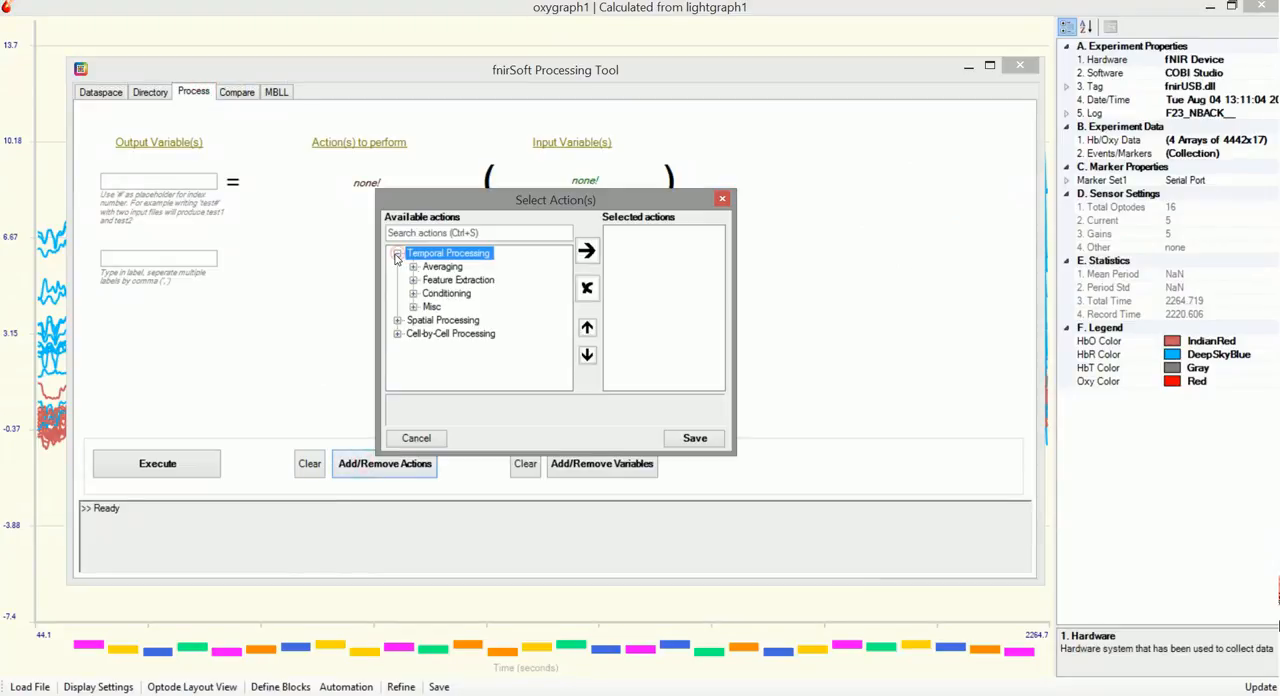
pyautogui.click(413, 294)
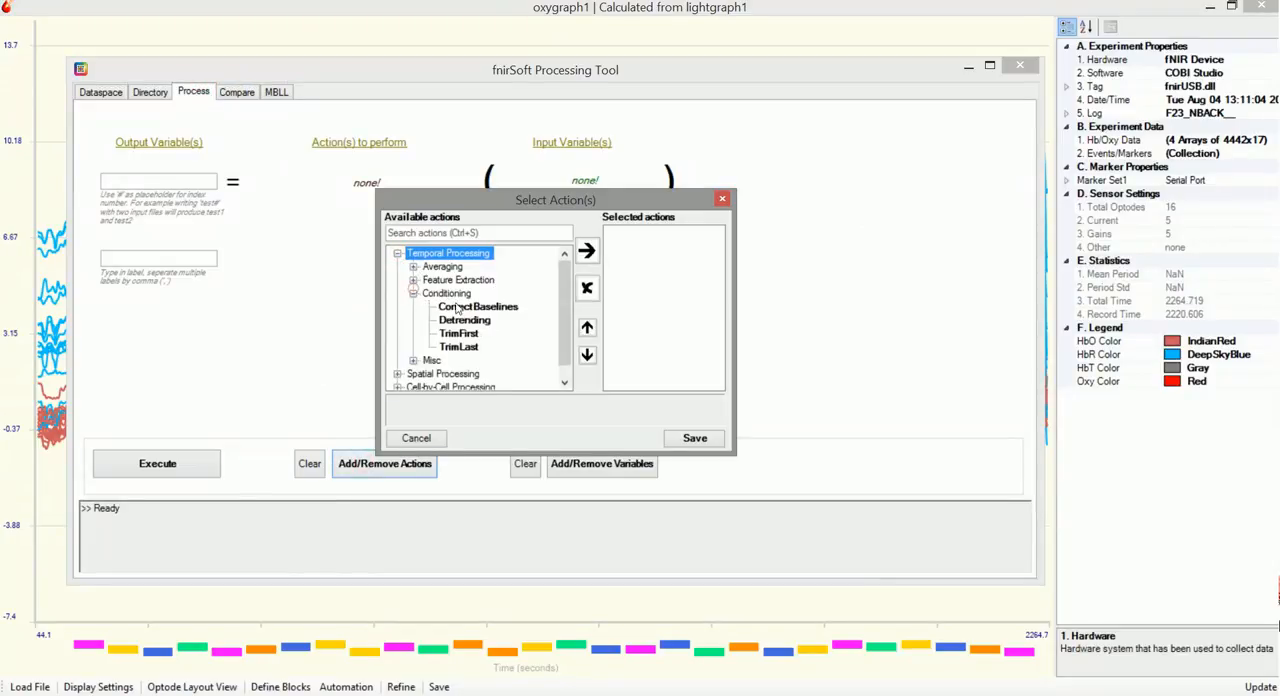
pyautogui.doubleClick(461, 307)
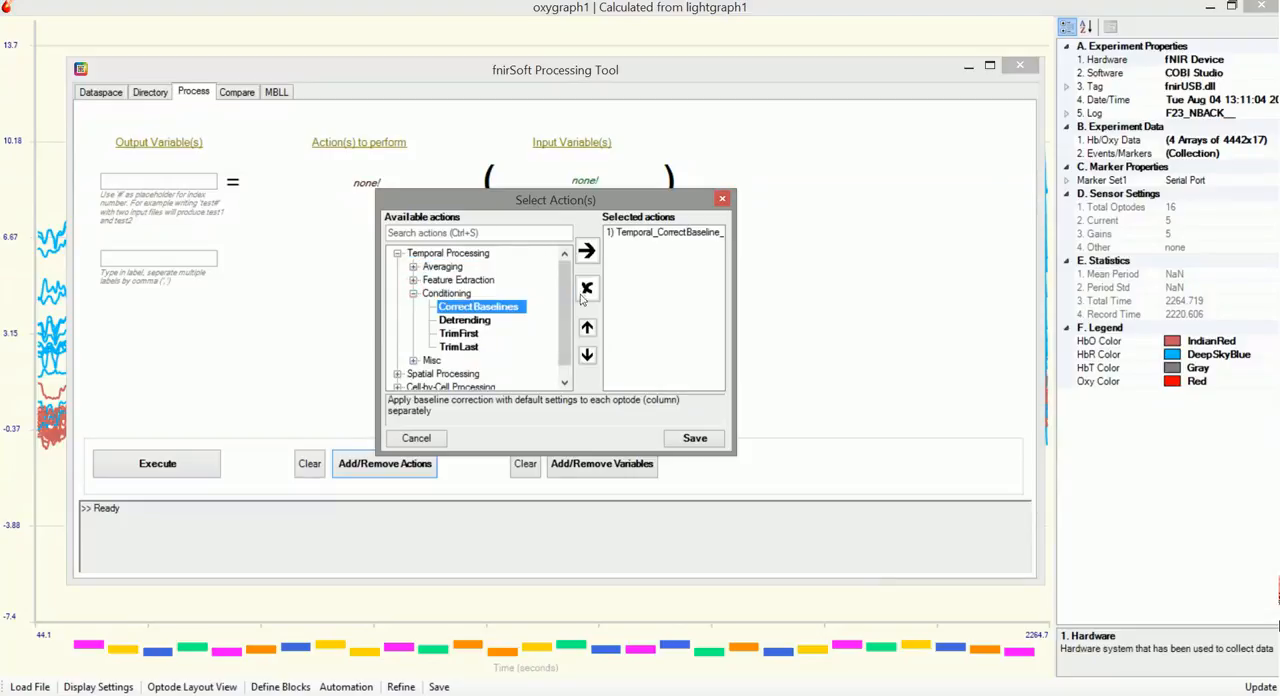
pyautogui.click(705, 440)
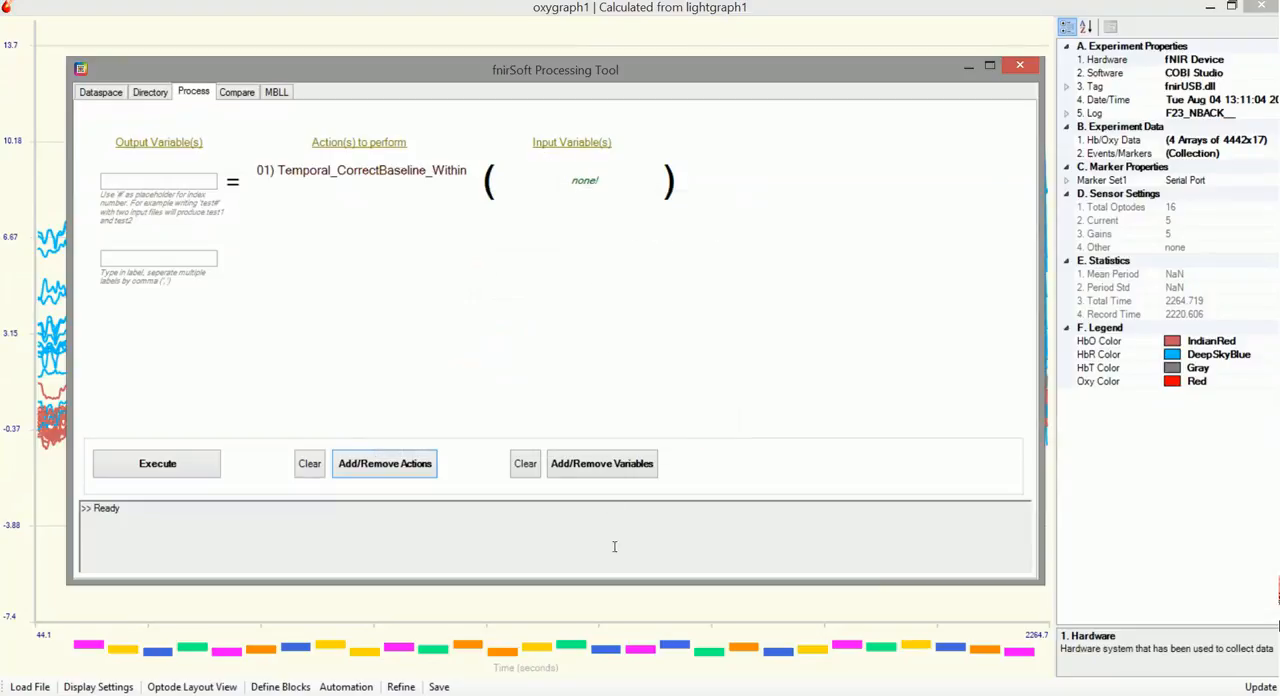
# Choose oxygraph1.oxy.Block1 through oxygraph1.oxy.Block28 as the input variables of the baseline correction
pyautogui.click(617, 468)
pyautogui.moveTo(685, 285); pyautogui.dragTo(686, 457)
pyautogui.click(537, 402)
pyautogui.scroll(5, 558, 408)
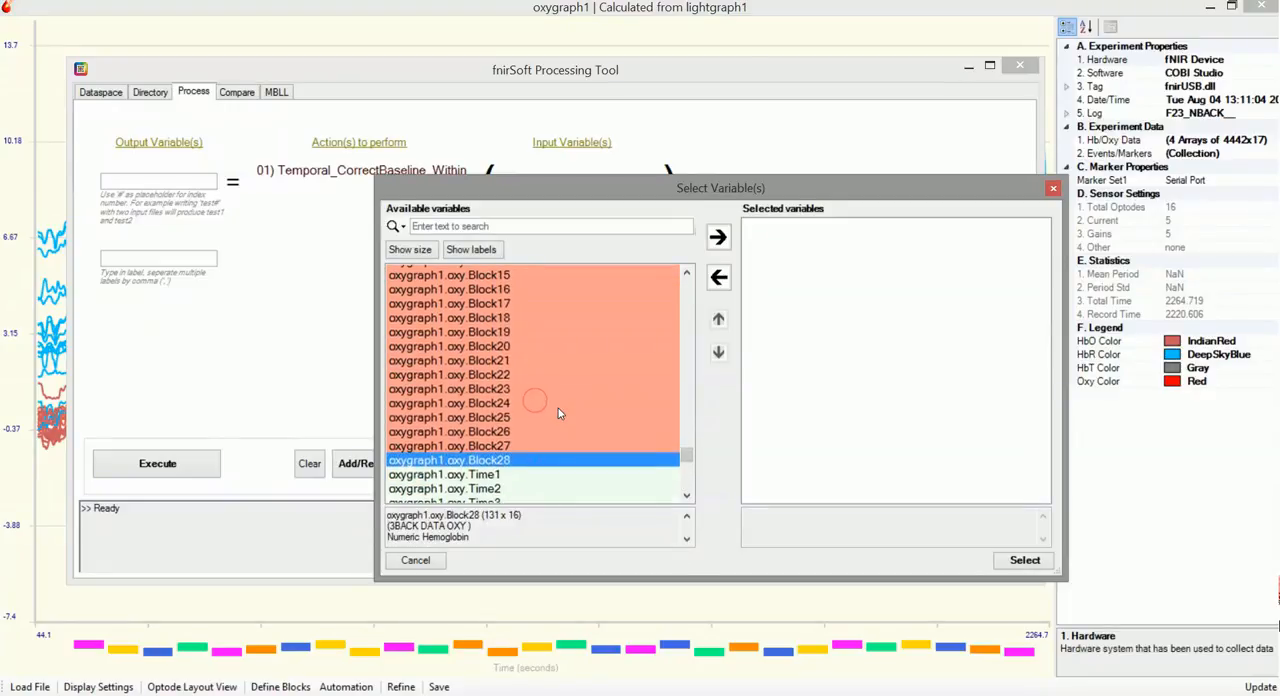
pyautogui.scroll(2, 558, 407)
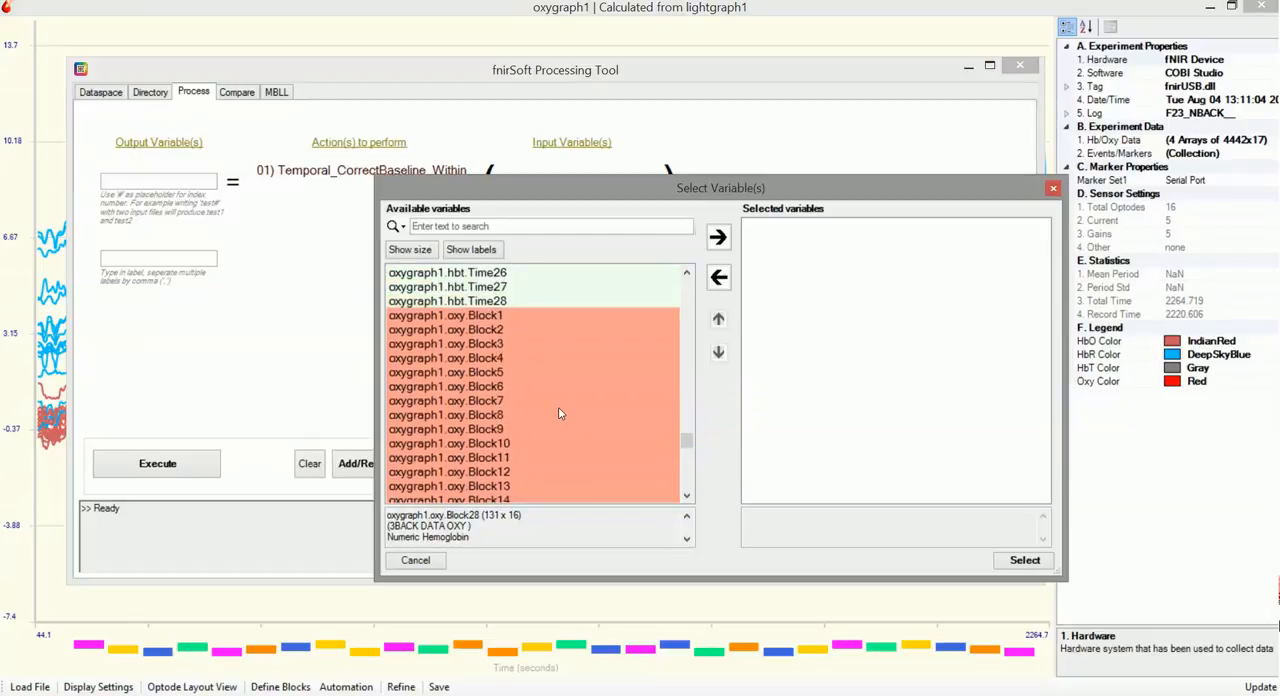
pyautogui.keyDown('shift'); pyautogui.click(513, 319); pyautogui.keyUp('shift')
pyautogui.click(717, 237)
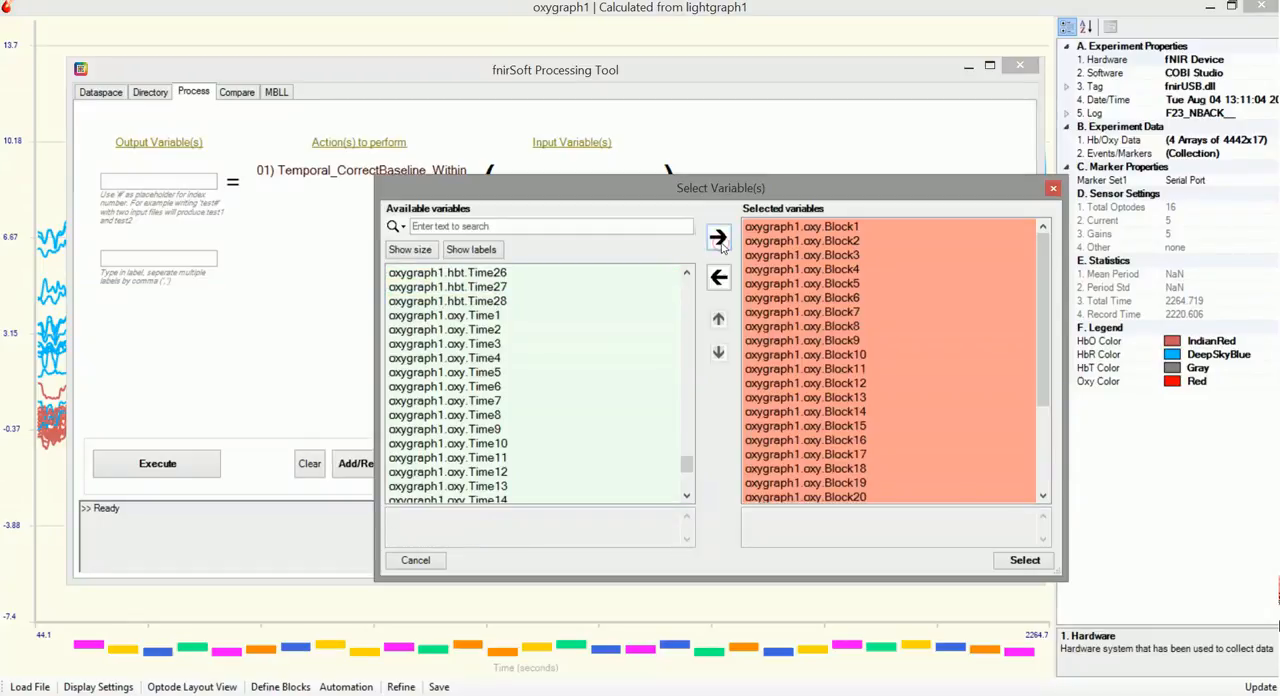
pyautogui.click(1025, 561)
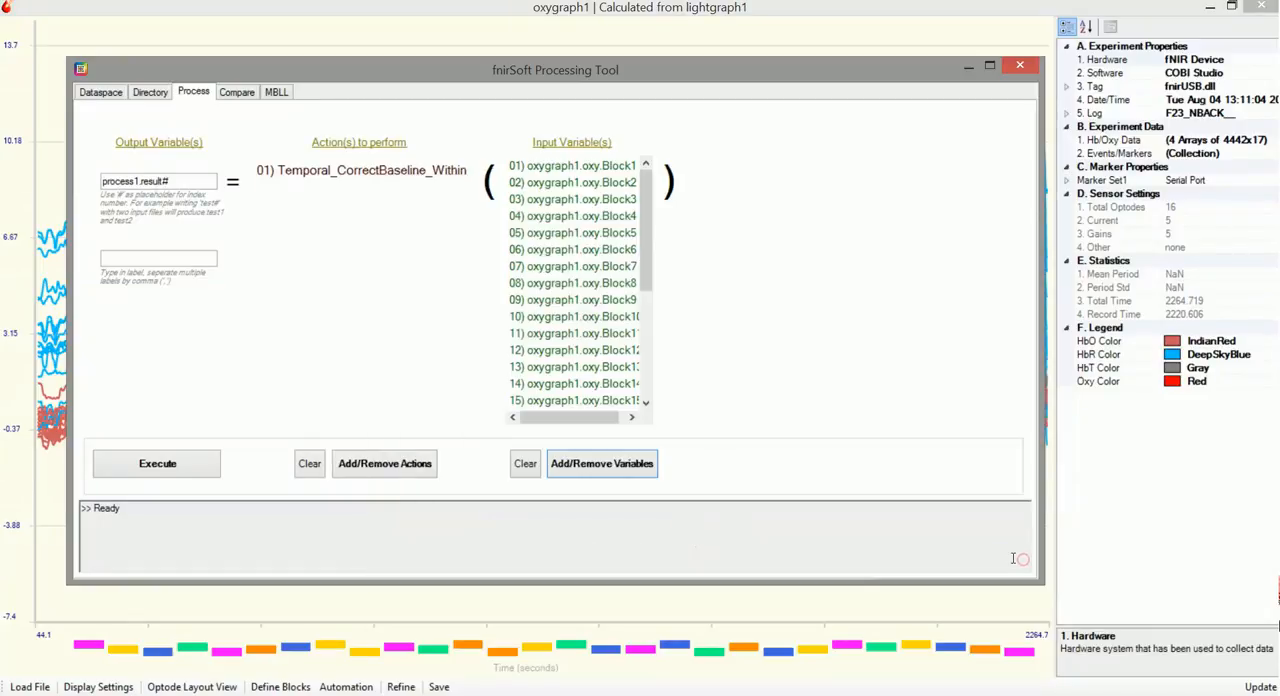
# Name the output variables process1.OXY.localbaseline# and execute the baseline correction
pyautogui.click(163, 181)
pyautogui.press('BackSpace')
pyautogui.press('BackSpace')
pyautogui.press('BackSpace')
pyautogui.press('BackSpace')
pyautogui.press('BackSpace')
pyautogui.press('BackSpace')
pyautogui.write('O')
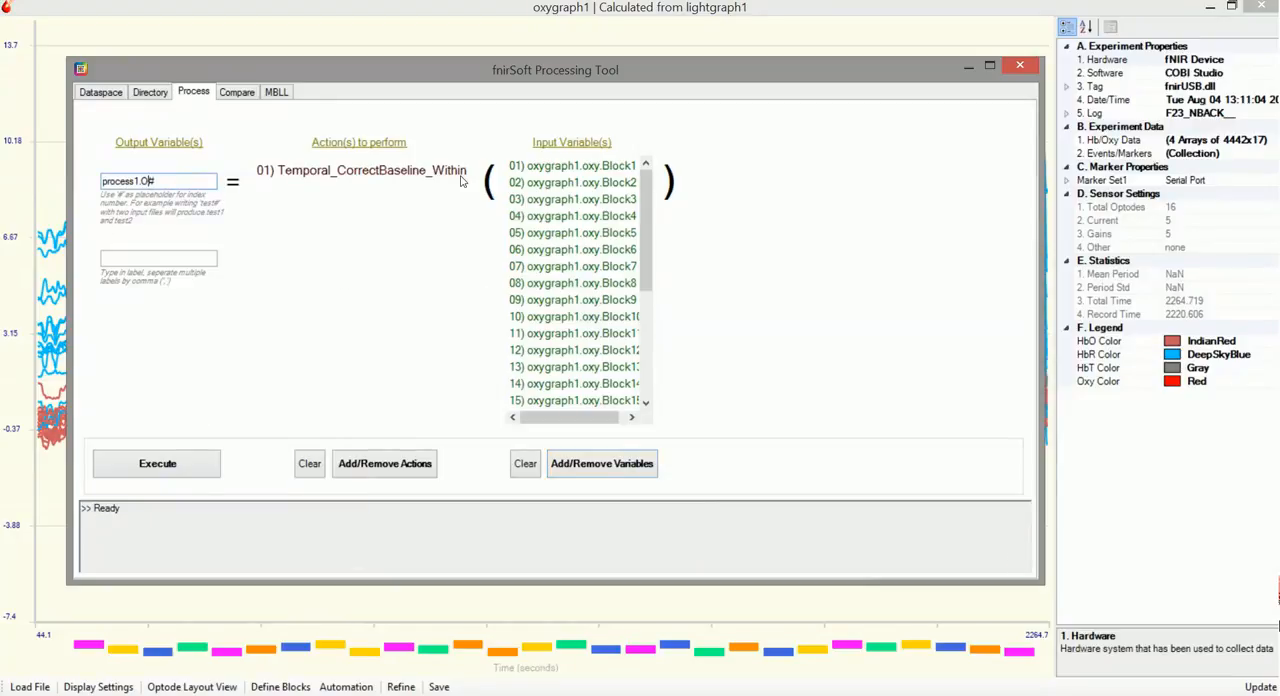
pyautogui.write('Y.lo')
pyautogui.press('BackSpace')
pyautogui.write('XY.localbaseline')
pyautogui.click(168, 464)
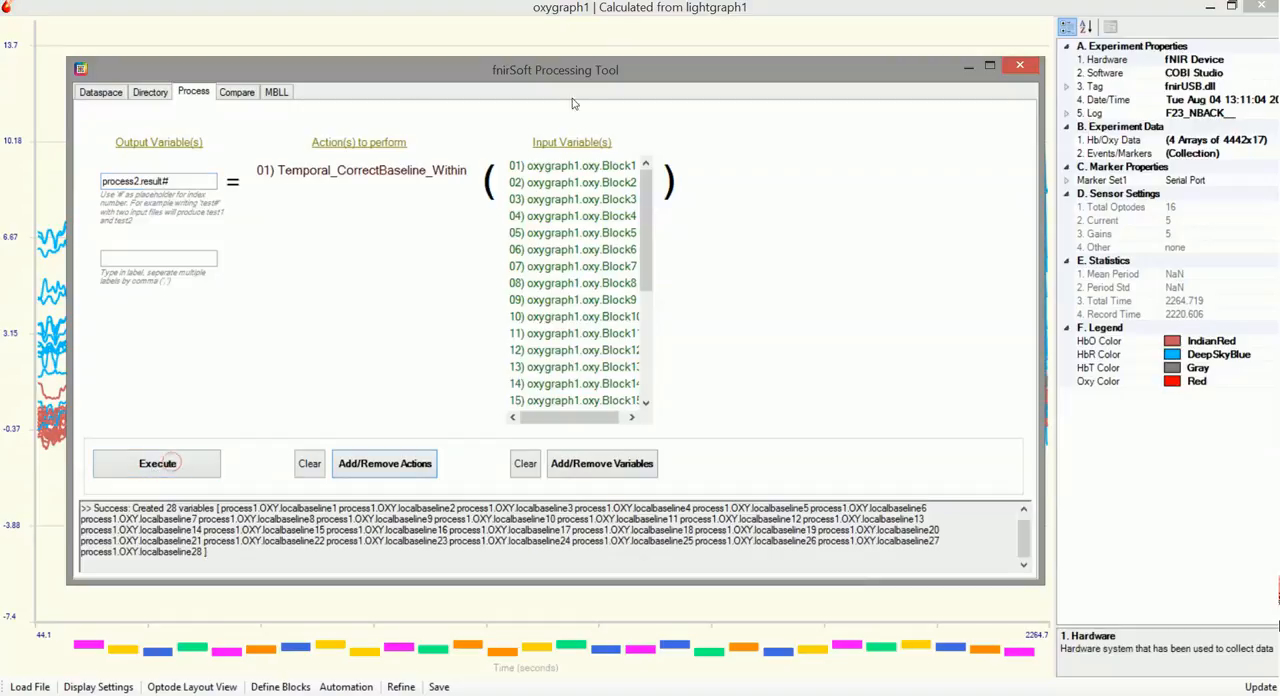
# Select process1.OXY.localbaseline1 through process1.OXY.localbaseline28 in Dataspace and view them in a graph
pyautogui.click(100, 92)
pyautogui.scroll(-2, 772, 162)
pyautogui.moveTo(776, 165); pyautogui.dragTo(771, 520)
pyautogui.click(185, 527)
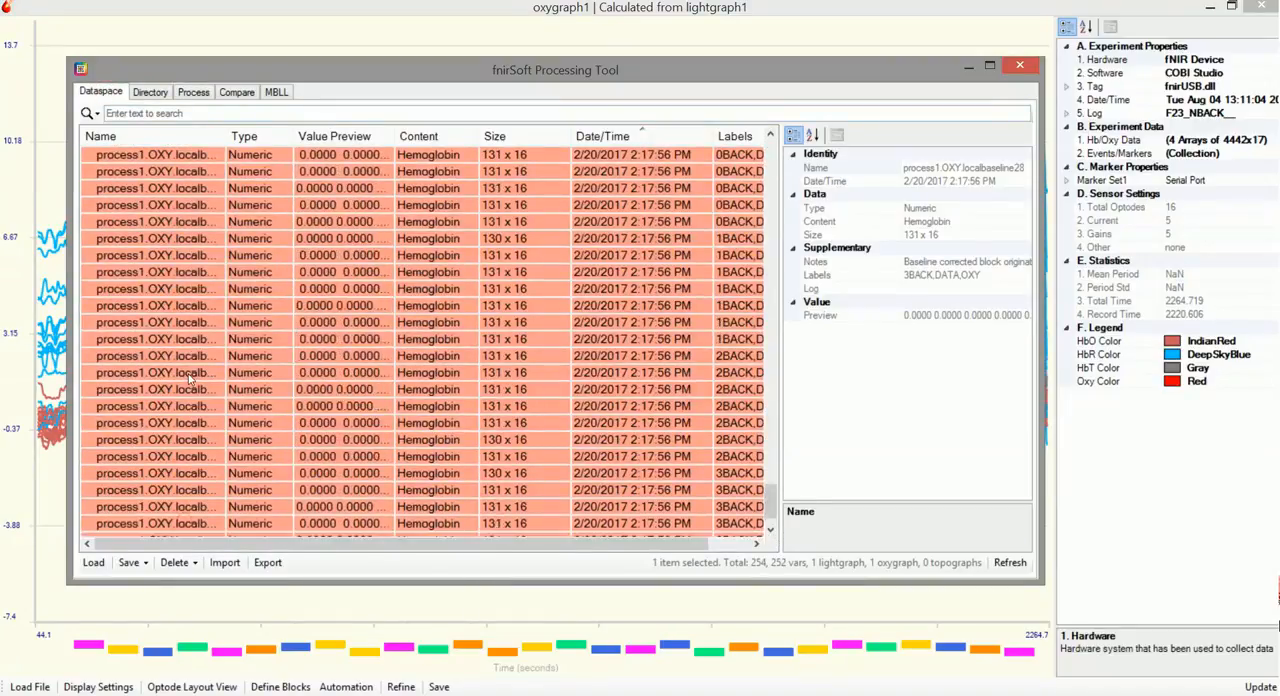
pyautogui.scroll(3, 185, 400)
pyautogui.keyDown('shift'); pyautogui.click(185, 225); pyautogui.keyUp('shift')
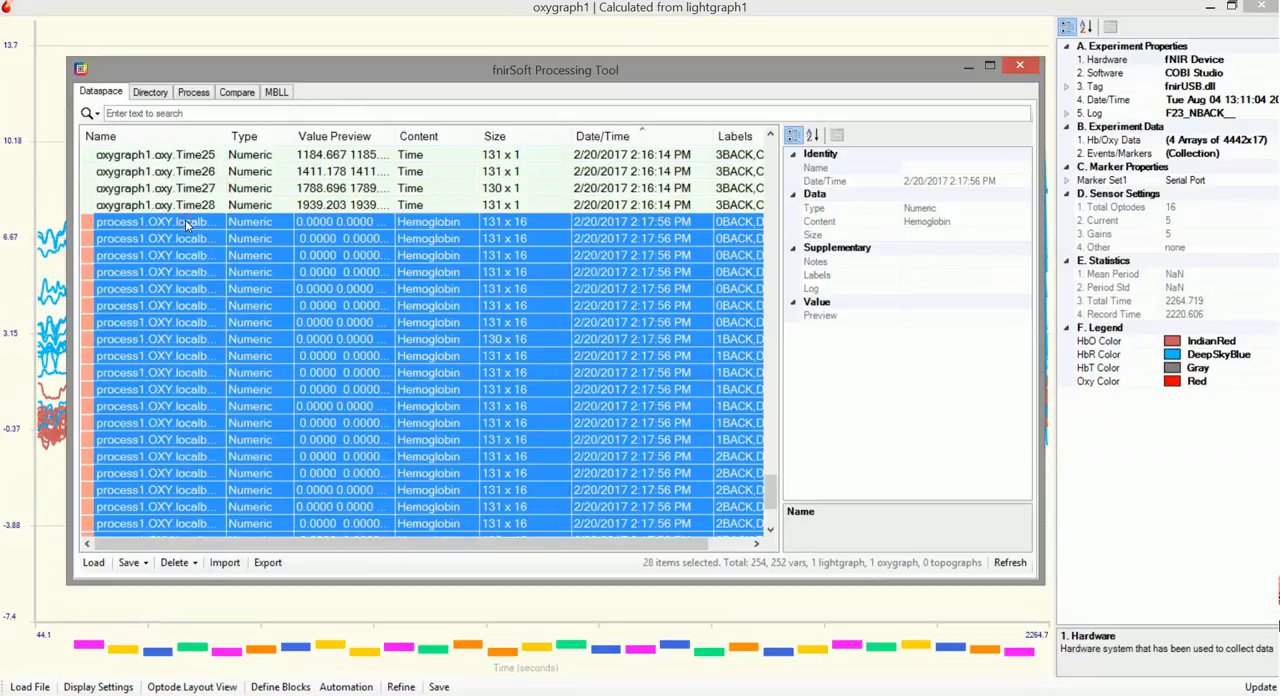
pyautogui.rightClick(185, 225)
pyautogui.click(230, 232)
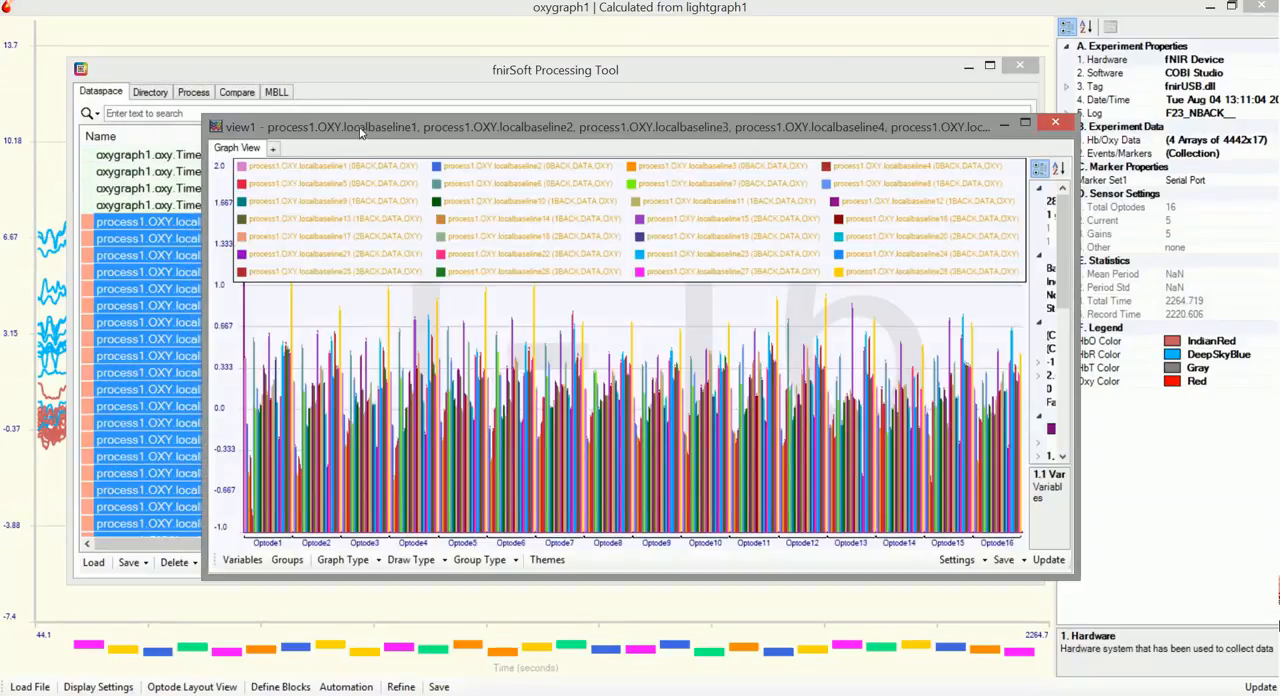
# Maximize the localbaseline graph, group its variables automatically, and draw the groups as aggregates
pyautogui.doubleClick(363, 130)
pyautogui.click(291, 686)
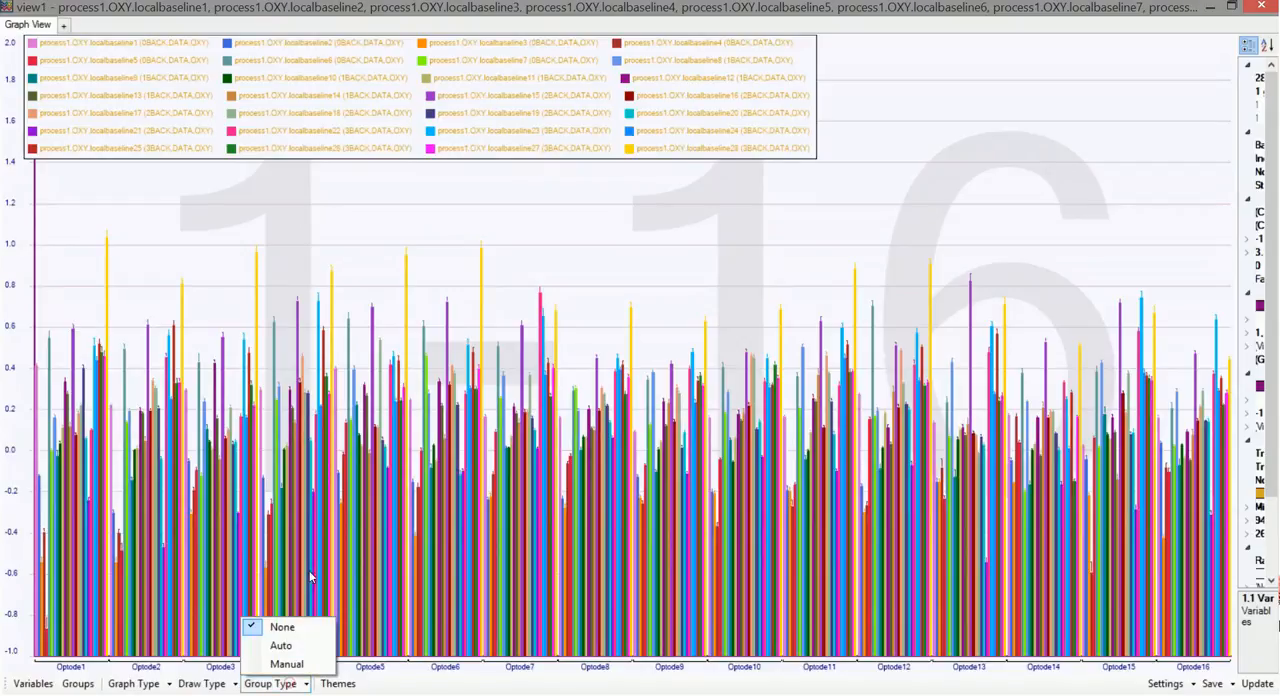
pyautogui.click(290, 645)
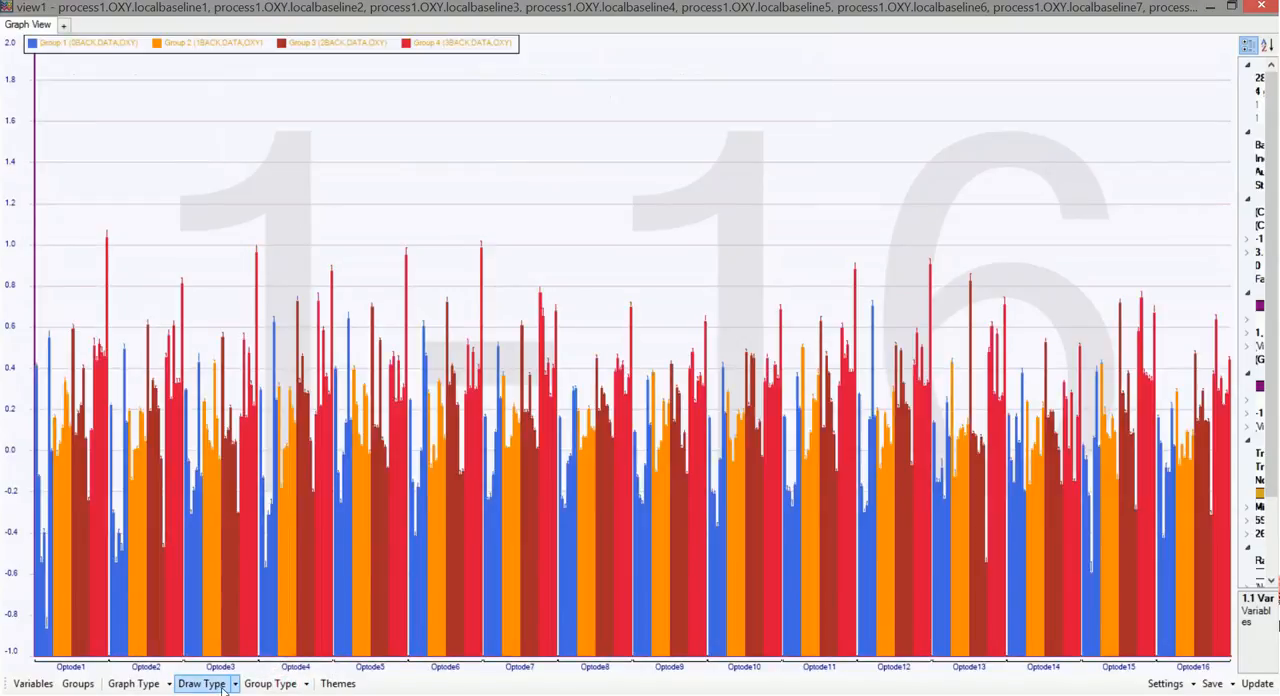
pyautogui.click(215, 688)
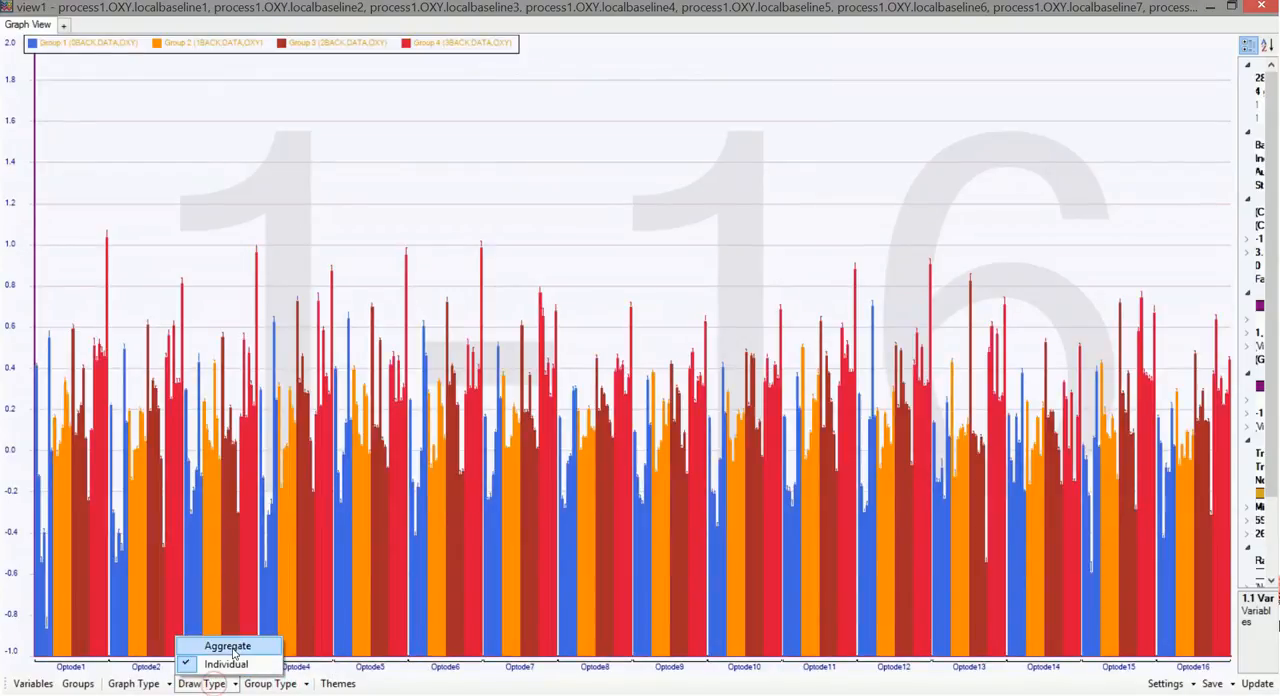
pyautogui.click(226, 642)
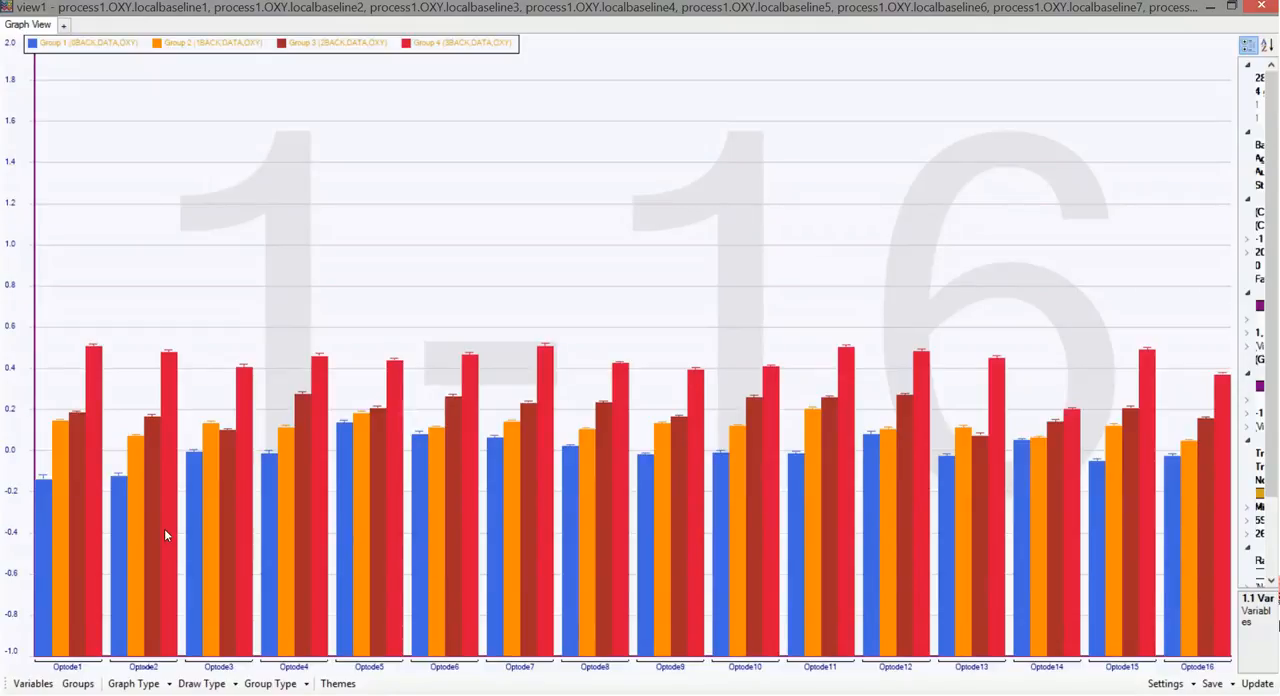
# Return to the main fnirSoft window and open a new, maximized processing tool with an empty process
pyautogui.moveTo(807, 694)
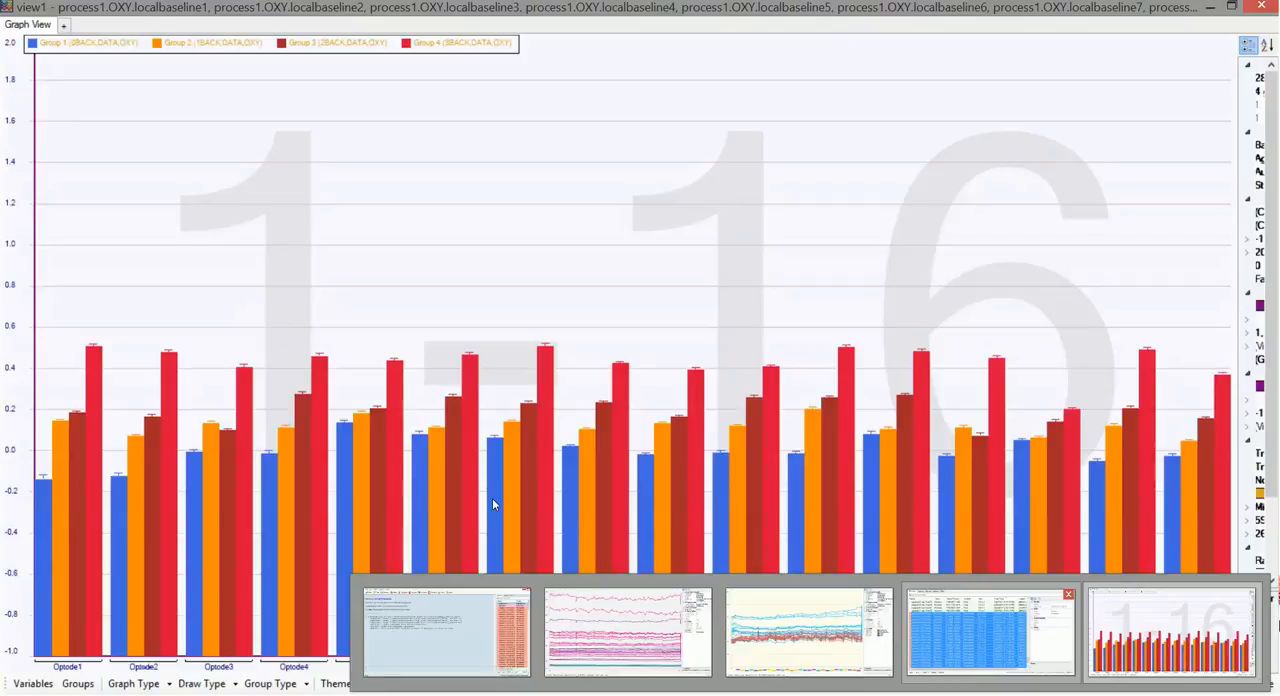
pyautogui.click(445, 654)
pyautogui.click(447, 658)
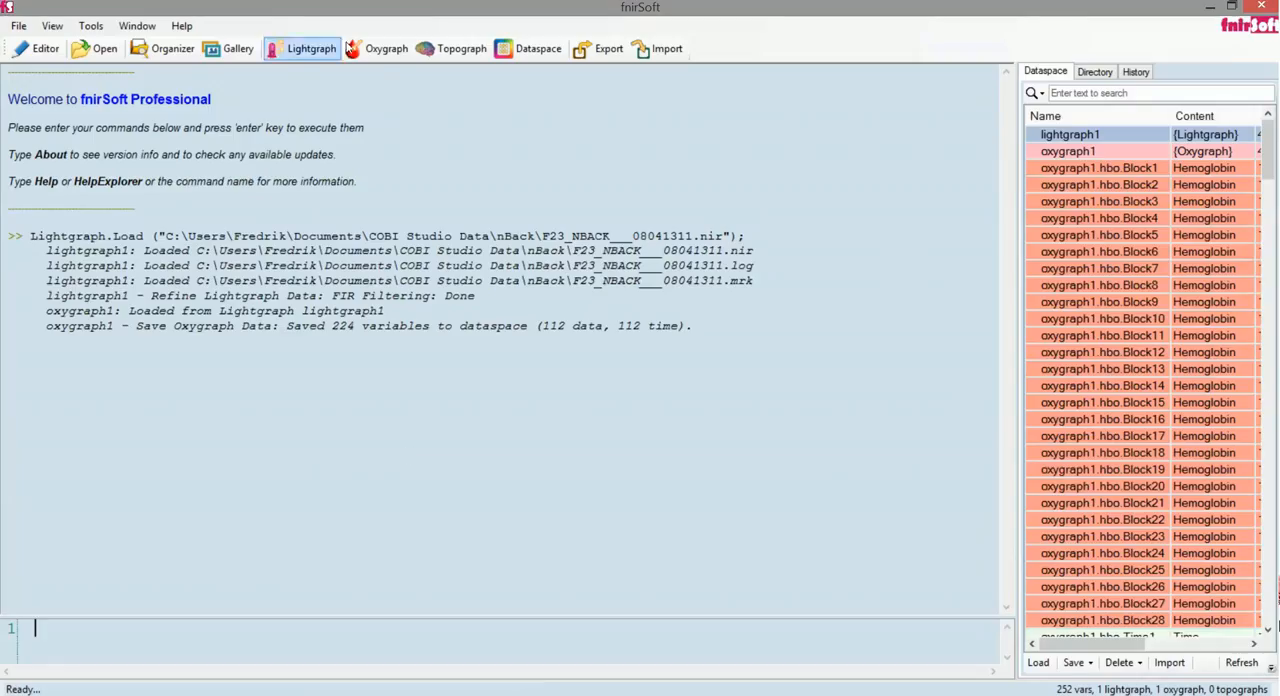
pyautogui.click(526, 60)
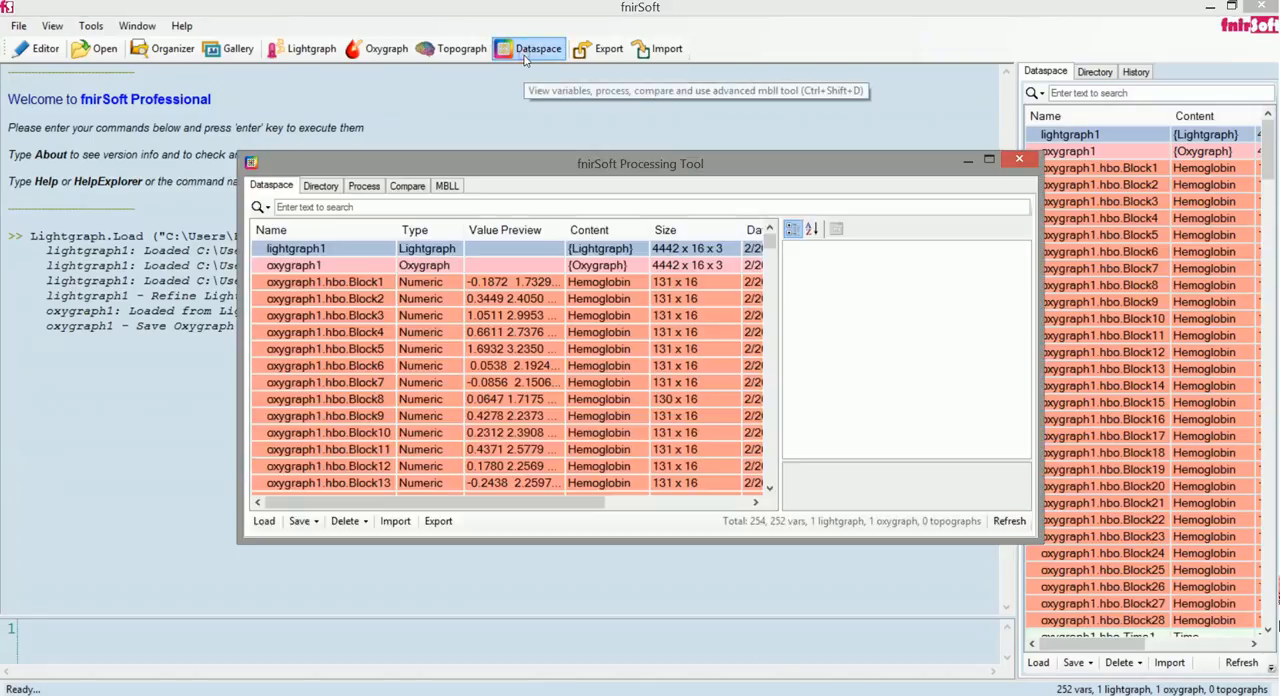
pyautogui.doubleClick(510, 172)
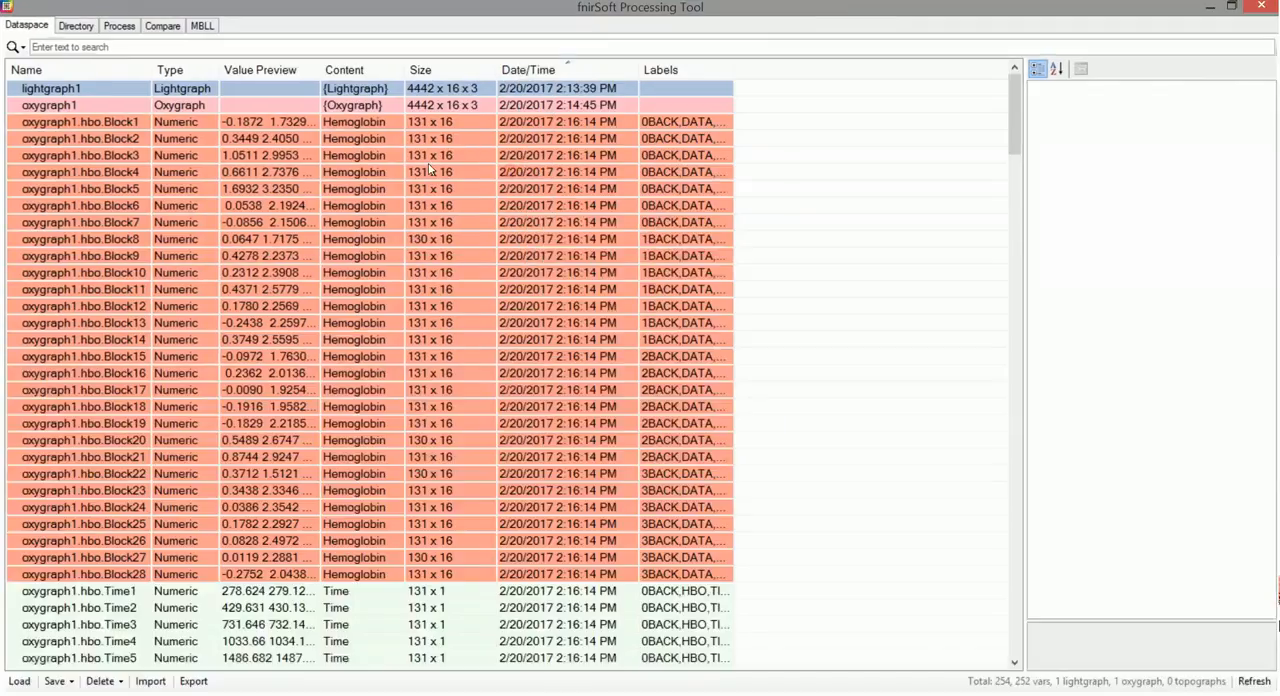
pyautogui.click(115, 27)
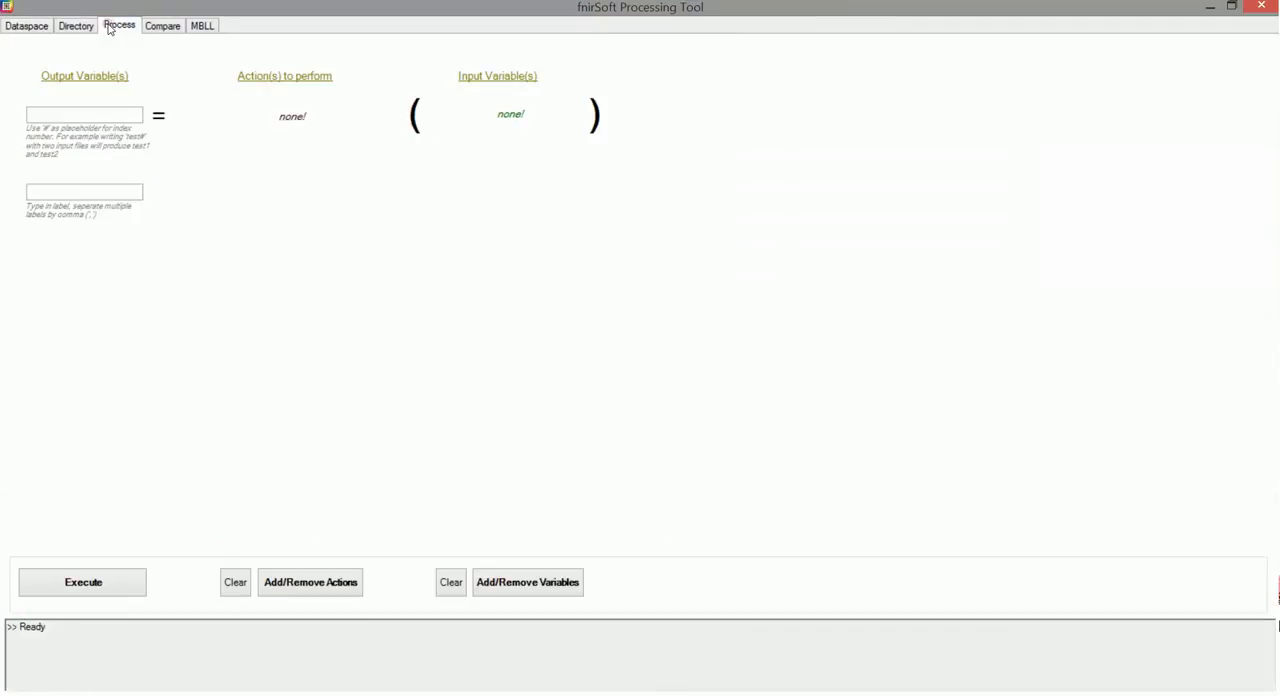
# Add the Mean Across Blocks action from the cell-by-cell averaging methods to the process
pyautogui.click(328, 583)
pyautogui.click(482, 307)
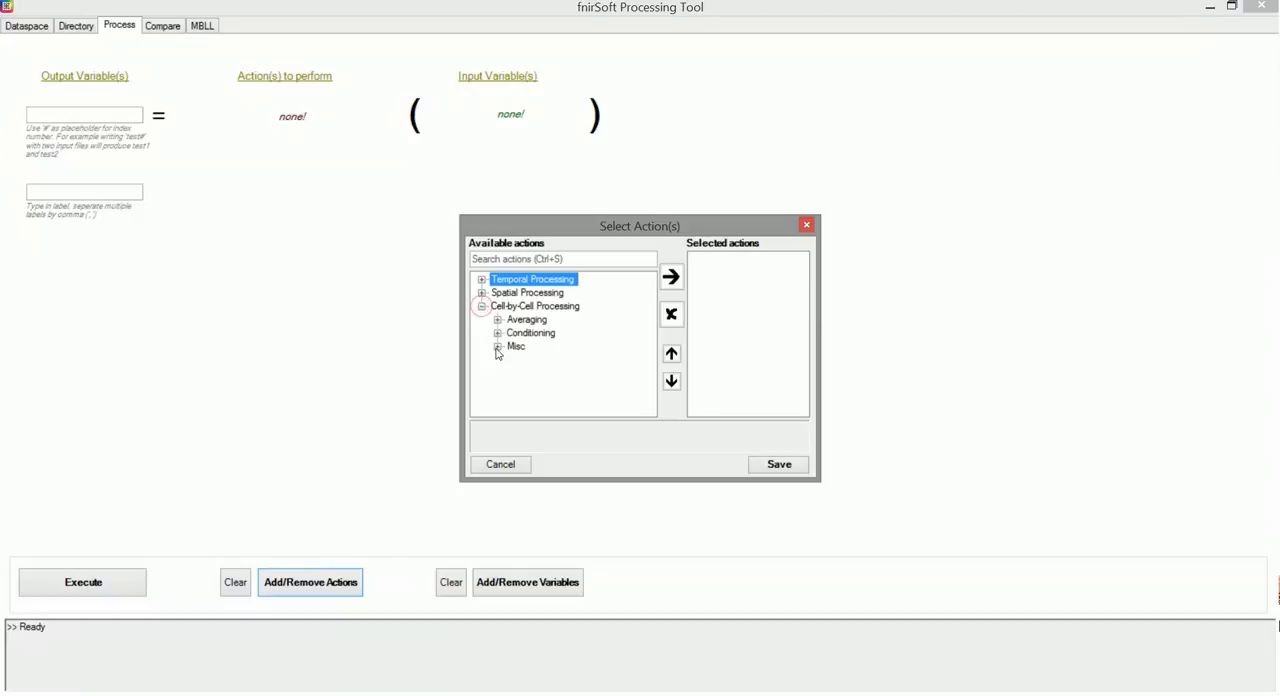
pyautogui.click(497, 346)
pyautogui.moveTo(540, 232); pyautogui.dragTo(524, 219)
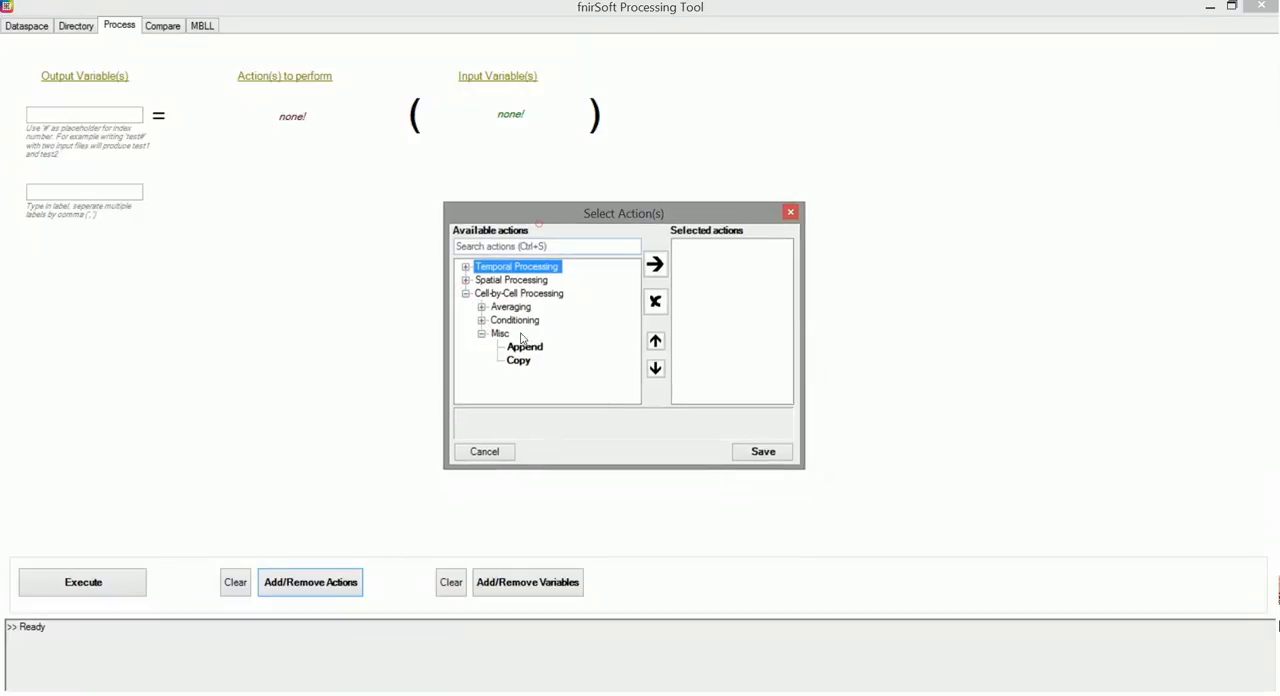
pyautogui.click(481, 307)
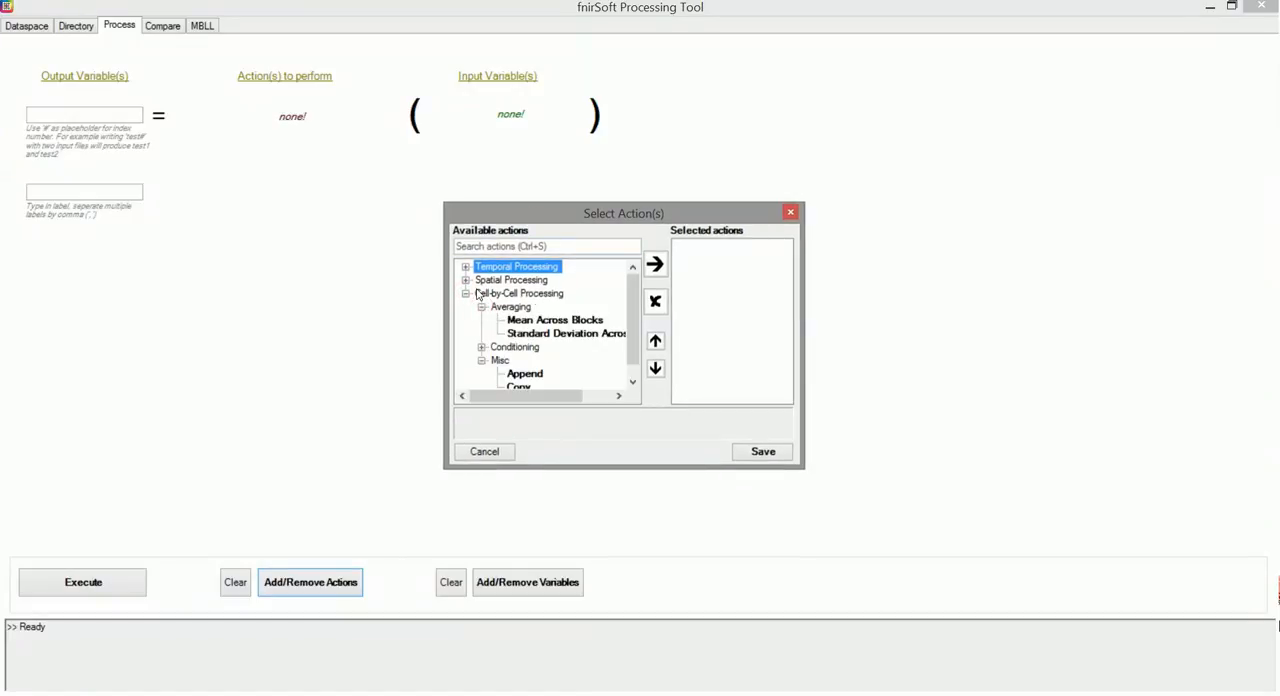
pyautogui.doubleClick(537, 321)
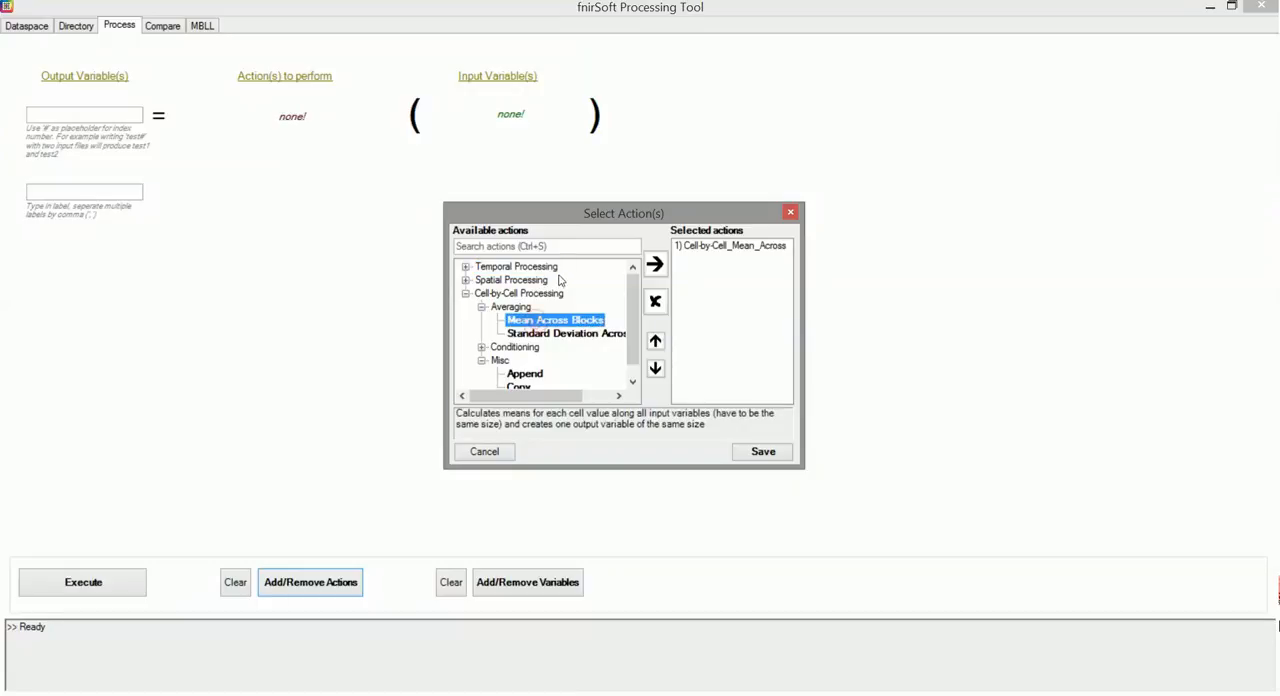
pyautogui.click(763, 452)
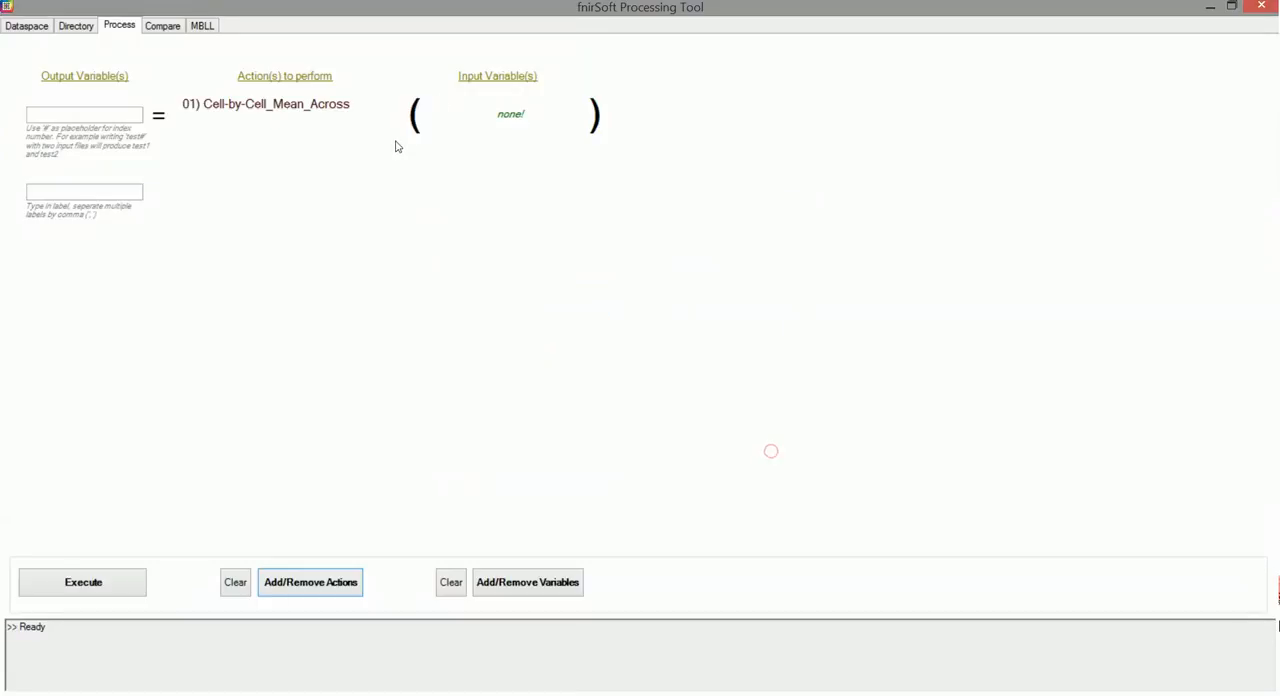
# Show labels, filter the variables by 3back, and choose process1.OXY.localbaseline22 through process1.OXY.localbaseline28 as the input variables
pyautogui.click(530, 582)
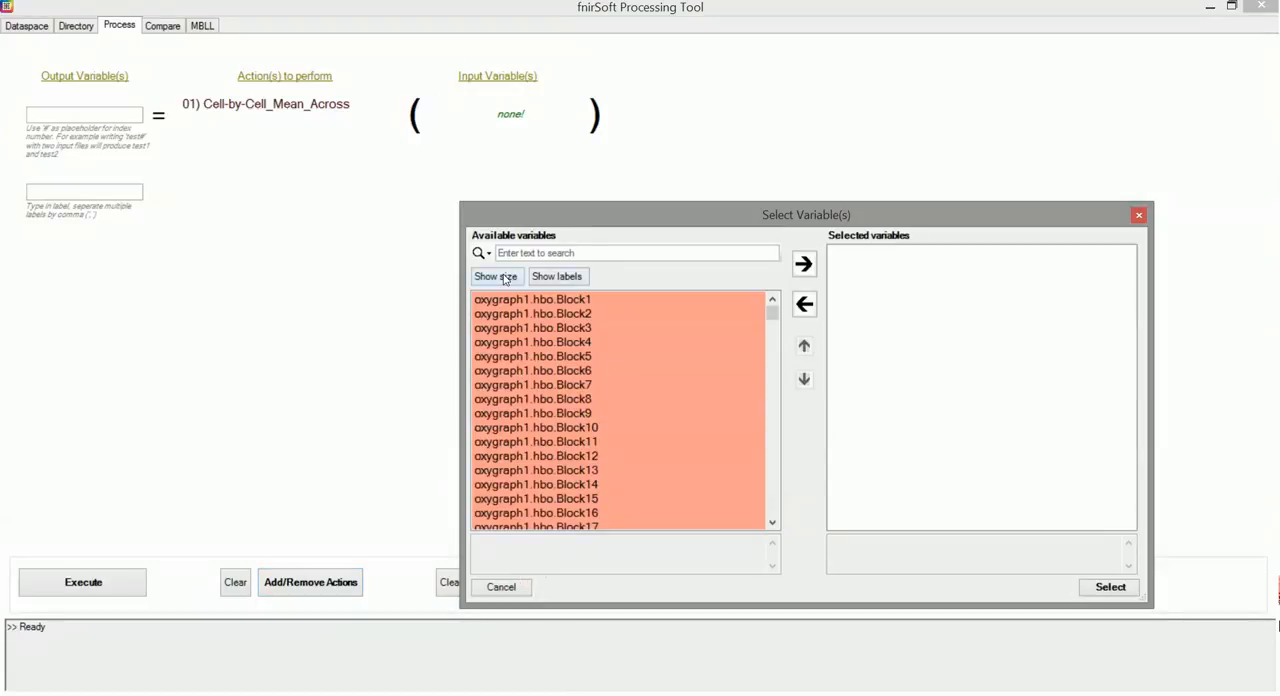
pyautogui.click(557, 277)
pyautogui.click(537, 255)
pyautogui.write('3back')
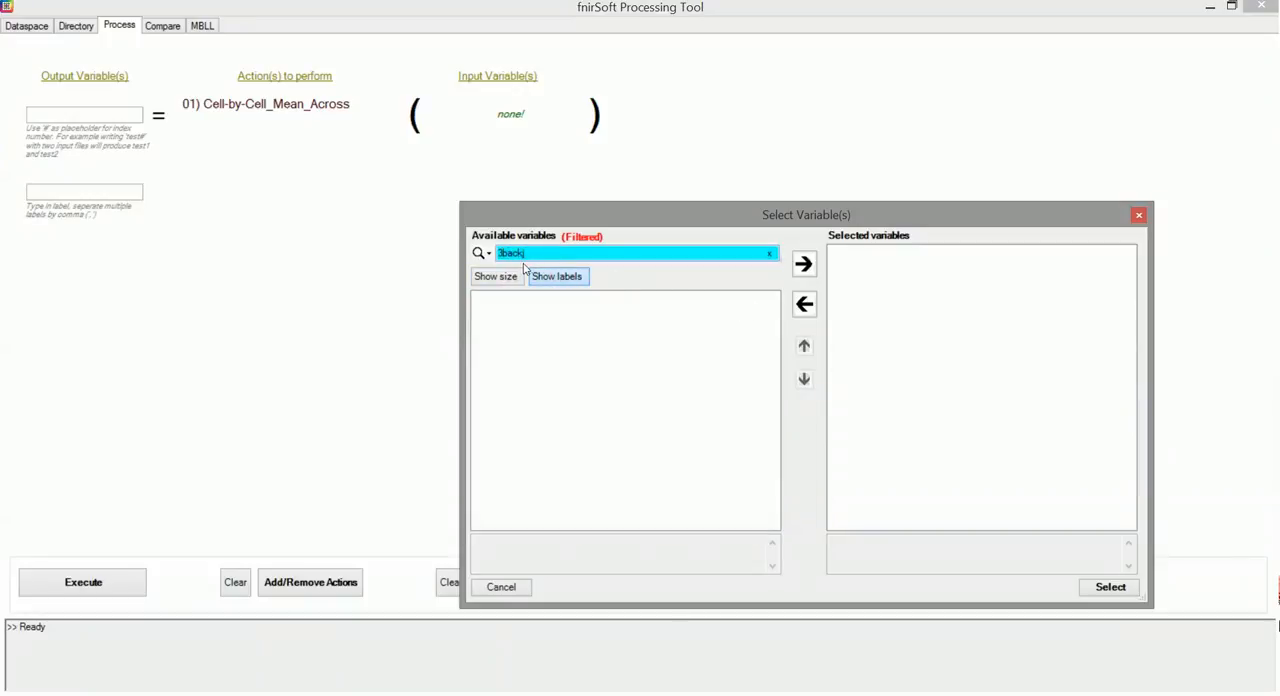
pyautogui.scroll(-10, 775, 330)
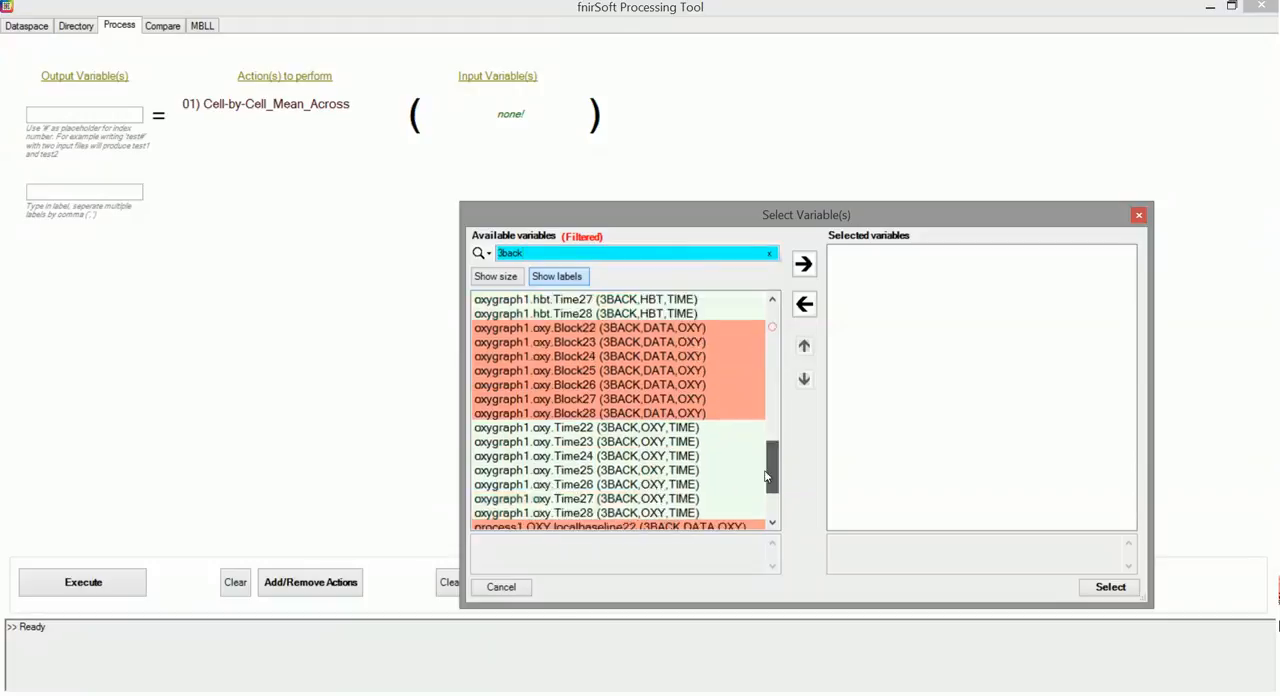
pyautogui.click(702, 513)
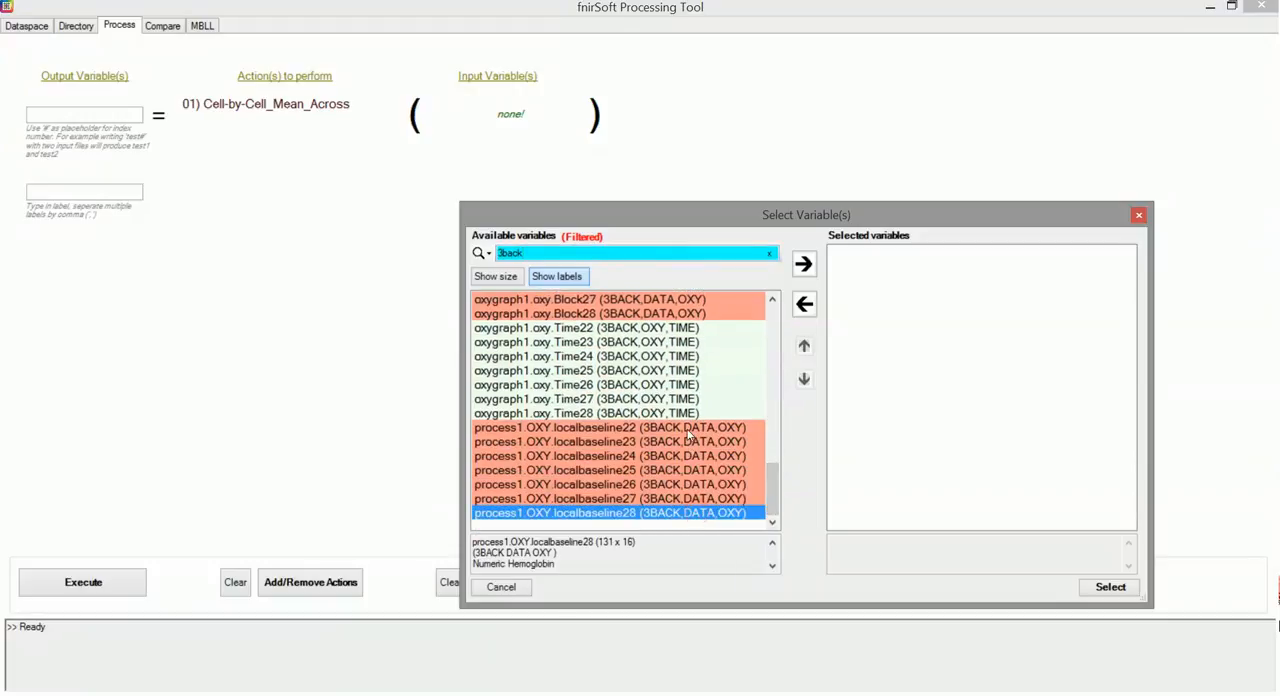
pyautogui.keyDown('shift'); pyautogui.click(688, 435); pyautogui.keyUp('shift')
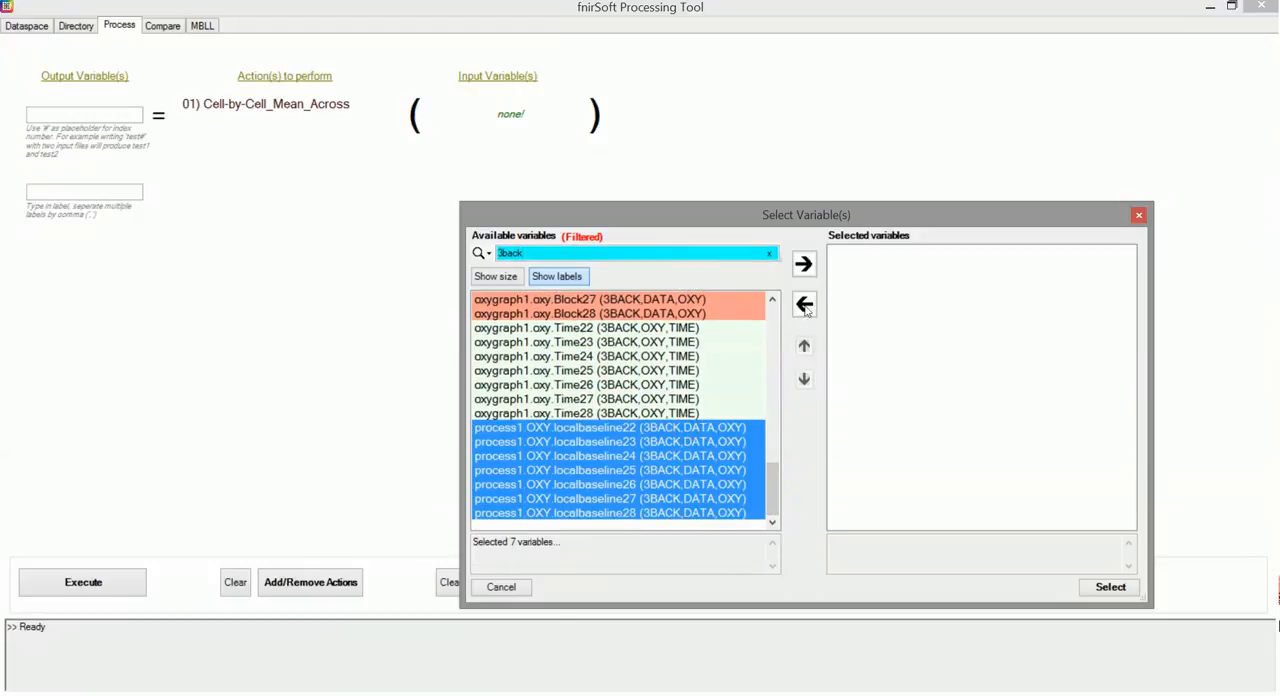
pyautogui.click(803, 264)
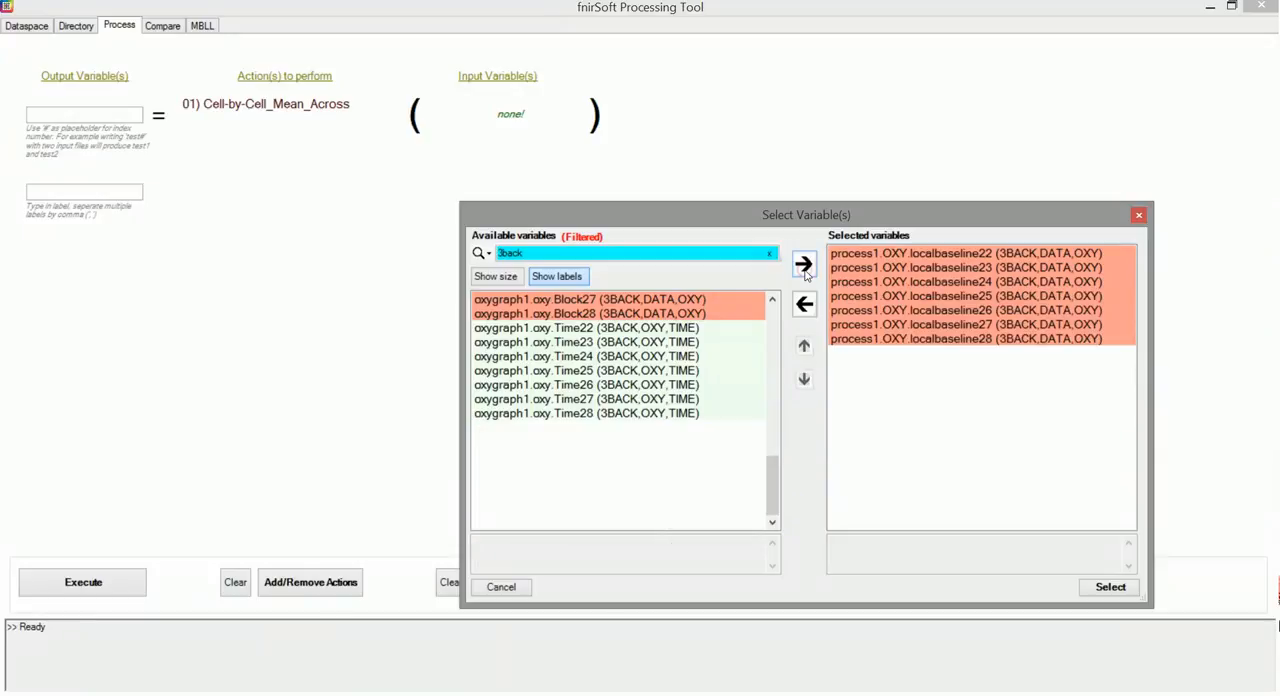
pyautogui.click(1108, 587)
# Name the output variable process2.3back.avet# and execute the averaging process
pyautogui.click(86, 112)
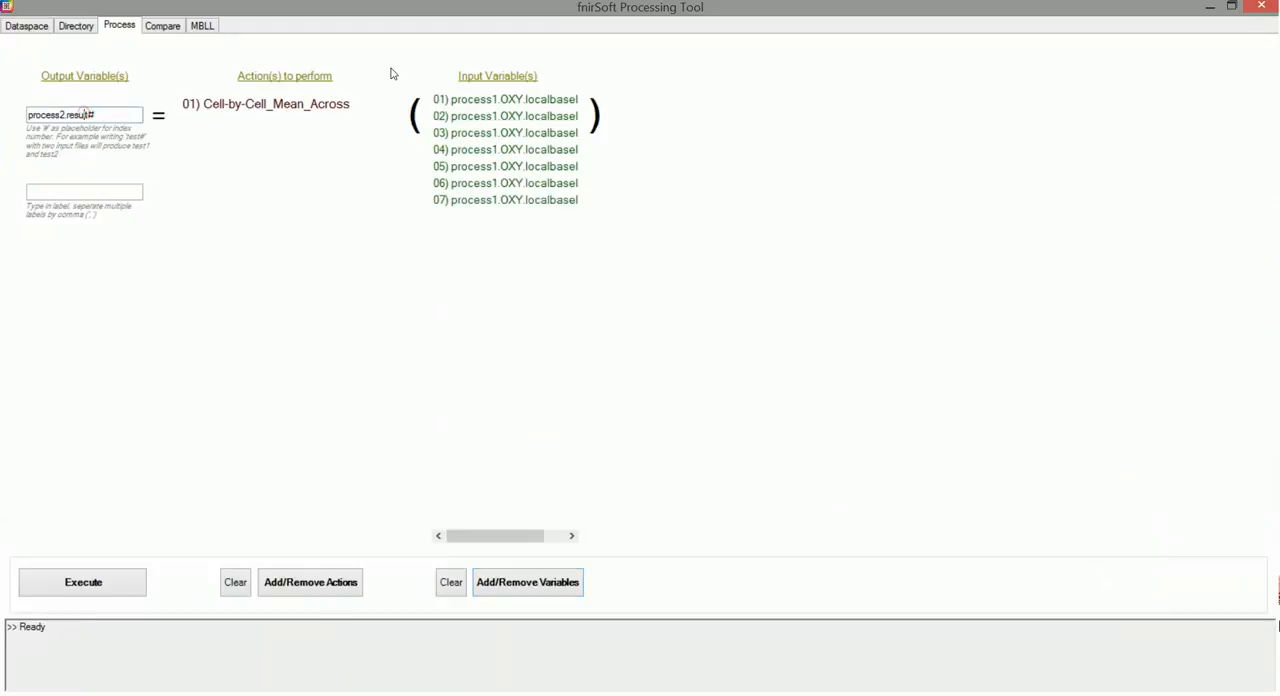
pyautogui.press('BackSpace')
pyautogui.press('BackSpace')
pyautogui.press('BackSpace')
pyautogui.click(69, 584)
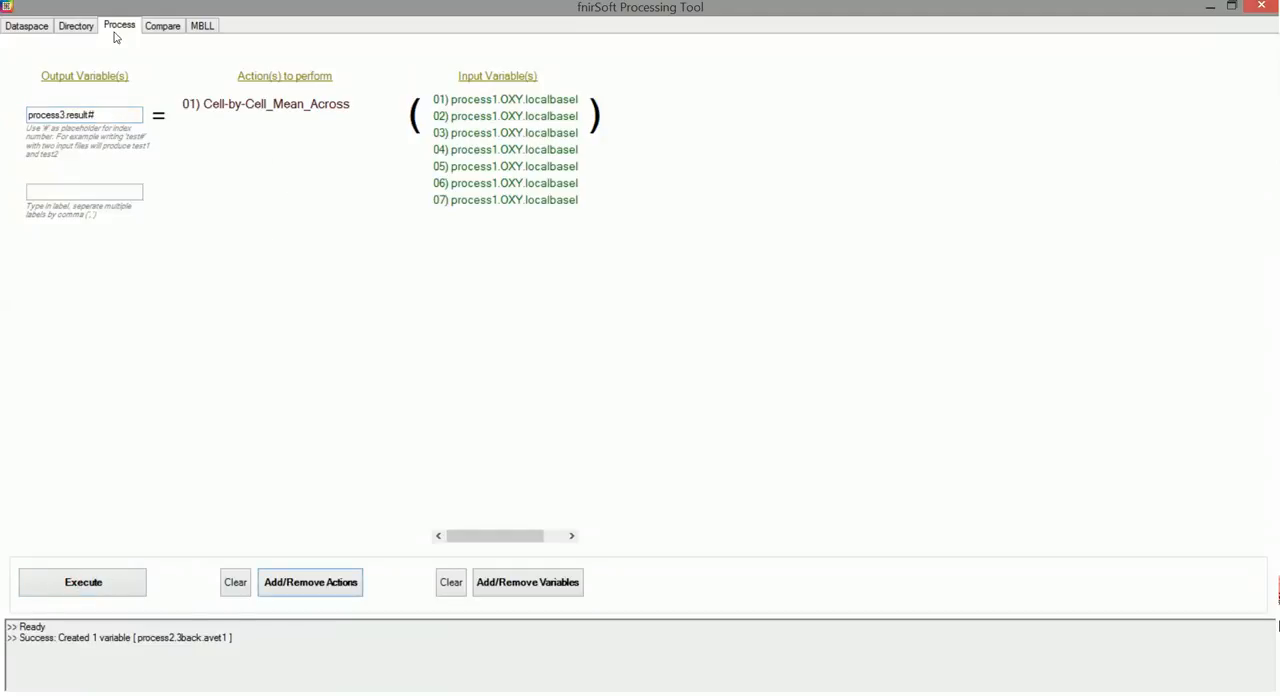
# Select the averaged variable process2.3back.avet1 in Dataspace to inspect its properties
pyautogui.click(25, 26)
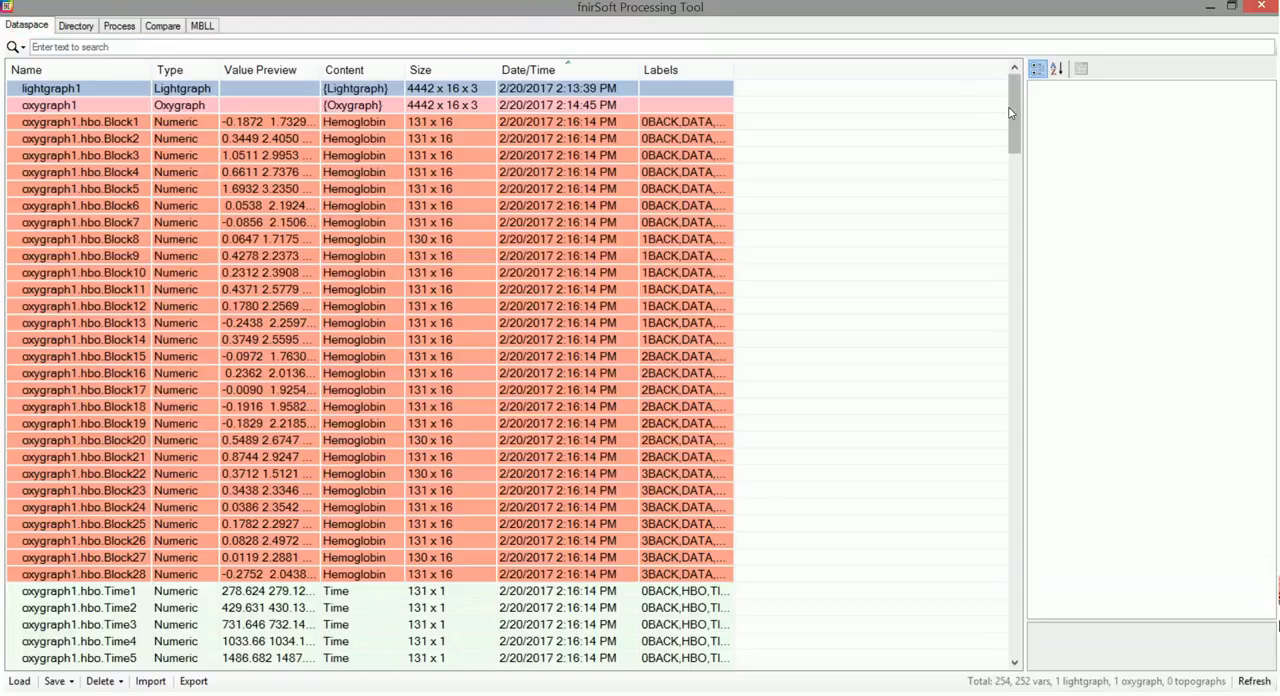
pyautogui.moveTo(1014, 112); pyautogui.dragTo(1024, 680)
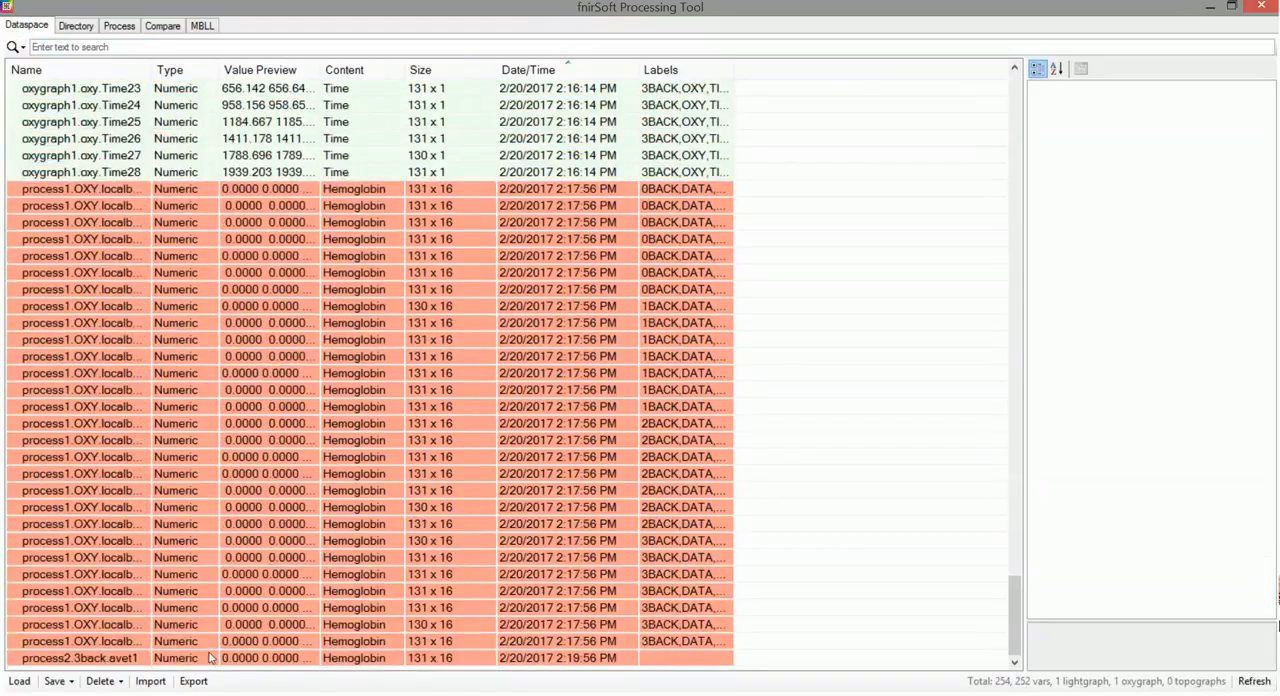
pyautogui.click(153, 658)
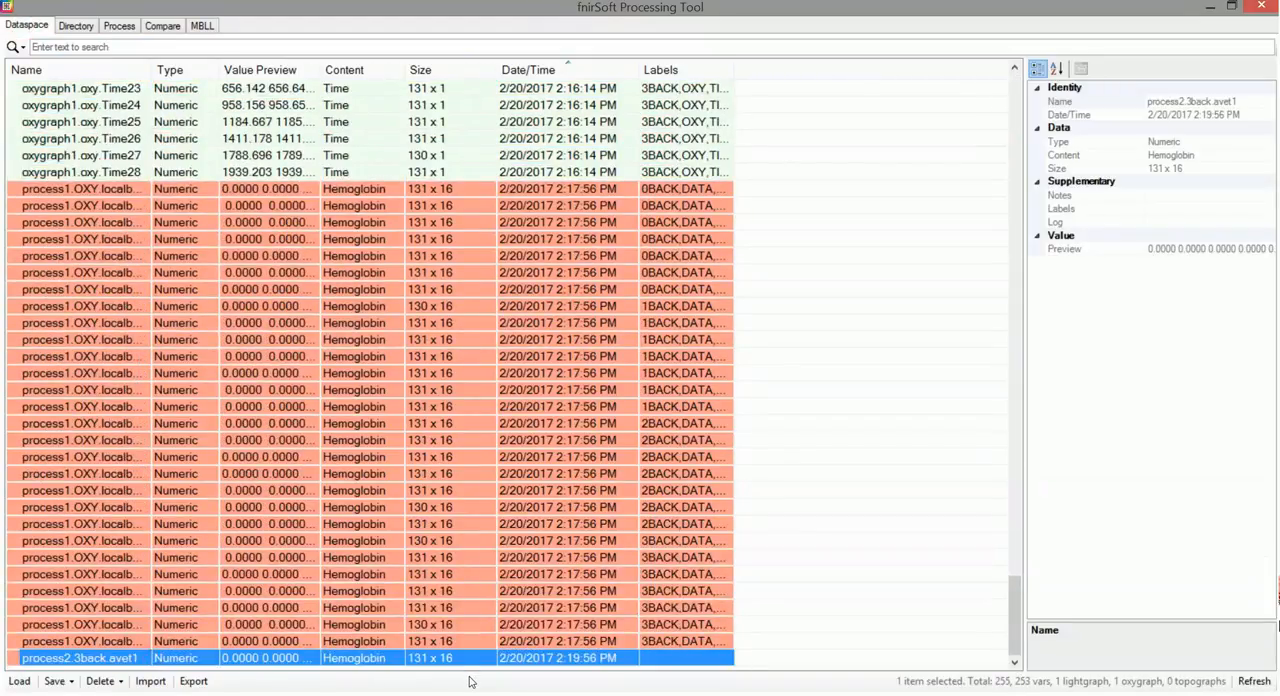
# Create a new topograph from the main window and load process2.3back.avet1 as its variable
pyautogui.click(720, 695)
pyautogui.click(324, 621)
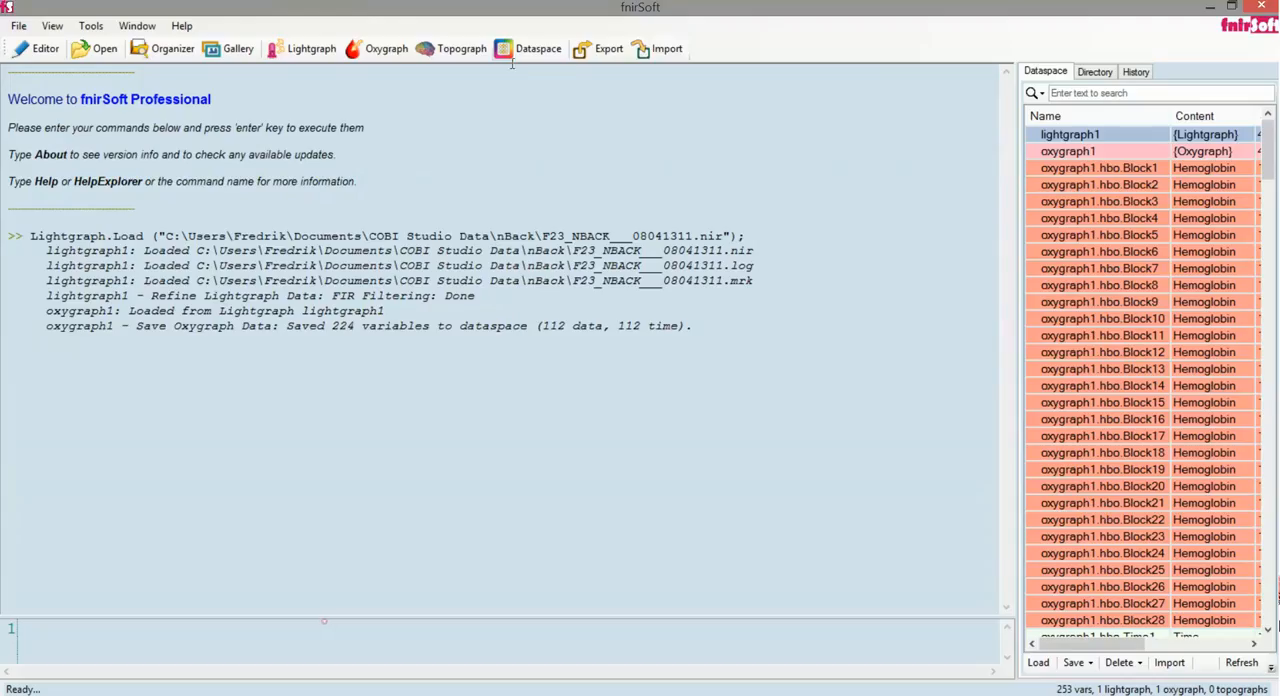
pyautogui.click(450, 48)
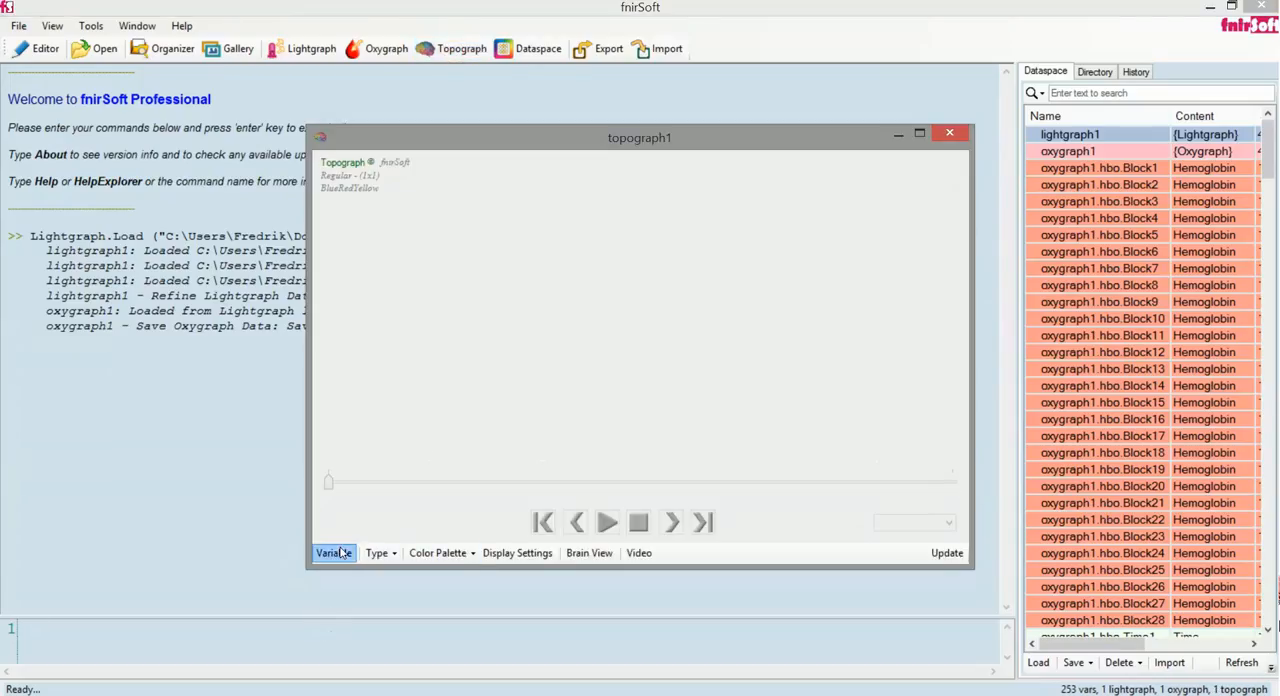
pyautogui.click(334, 552)
pyautogui.moveTo(770, 315); pyautogui.dragTo(771, 523)
pyautogui.doubleClick(590, 513)
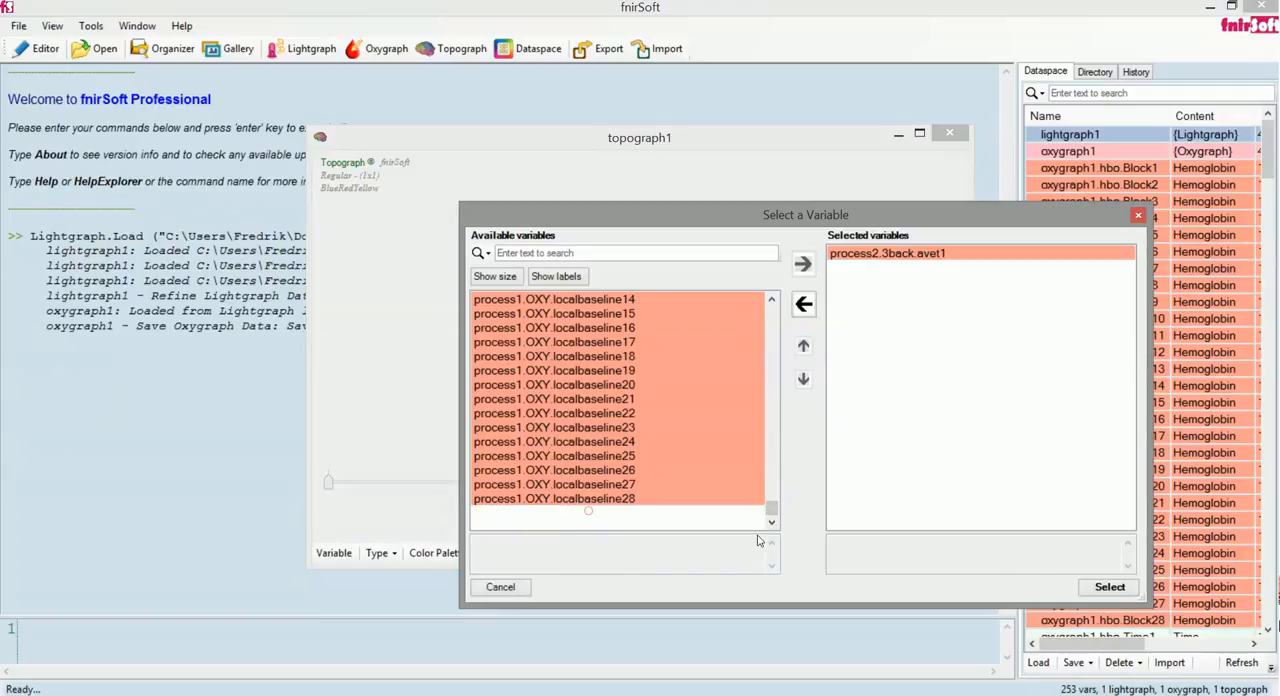
pyautogui.click(1106, 589)
# Set the topograph type to Interpolated-Bordered and open its brain view
pyautogui.click(378, 553)
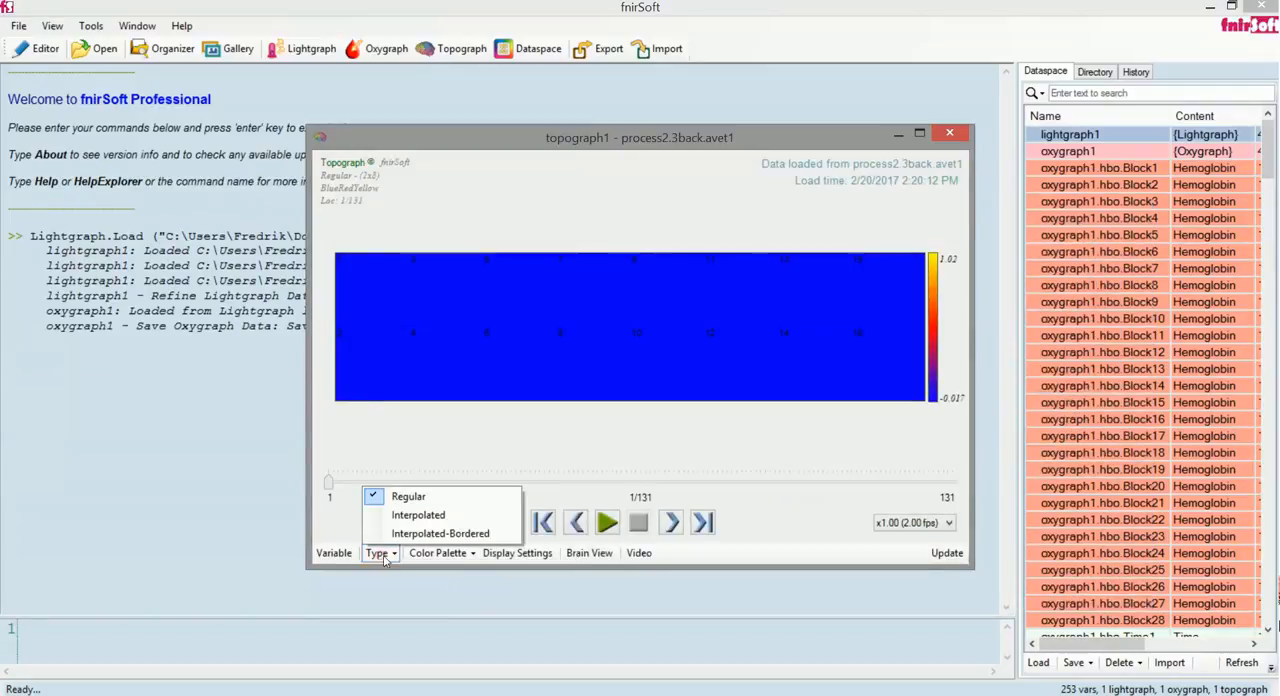
pyautogui.click(380, 555)
pyautogui.click(378, 553)
pyautogui.click(420, 531)
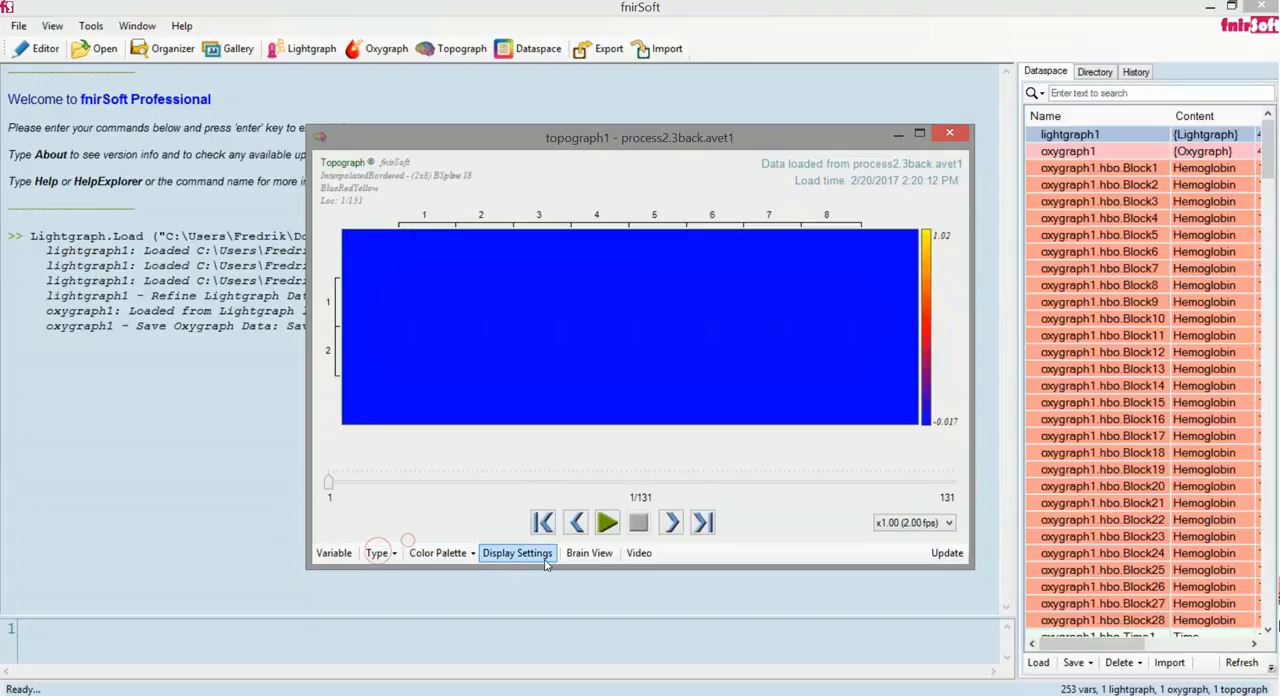
pyautogui.click(589, 553)
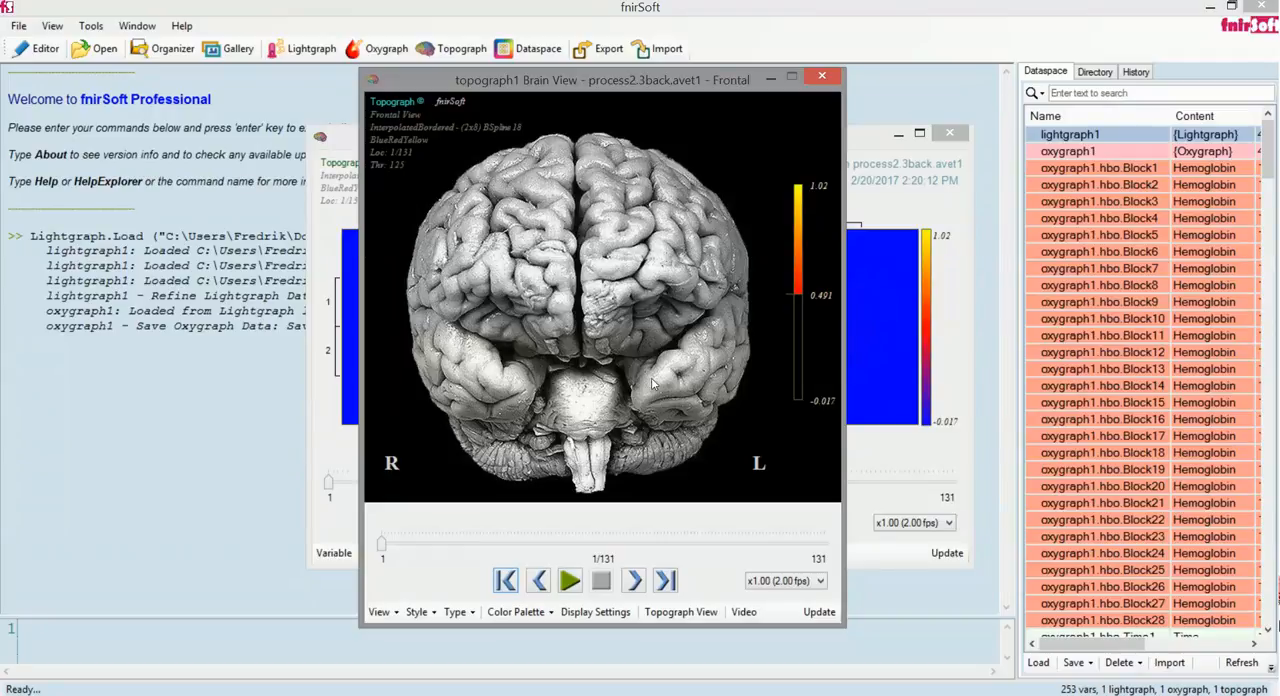
# Play the brain view briefly, stop it, and set the playback speed to x4.00 (8.00 fps)
pyautogui.click(570, 582)
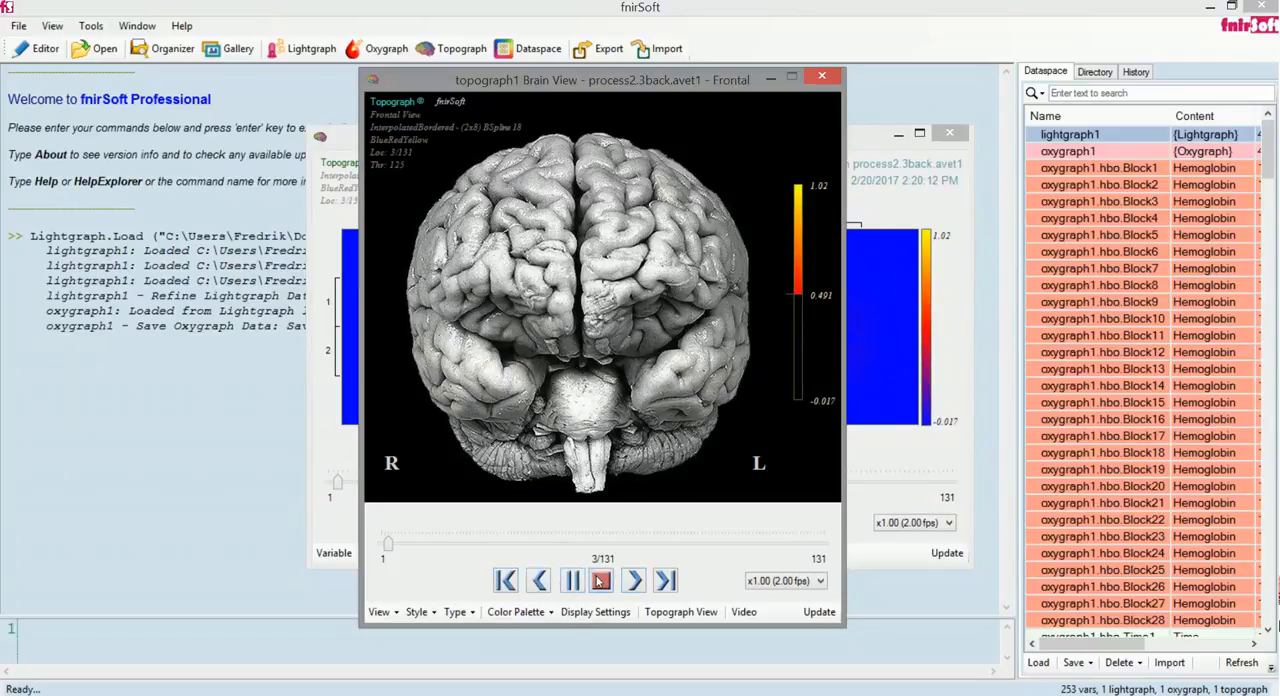
pyautogui.click(600, 582)
pyautogui.click(785, 581)
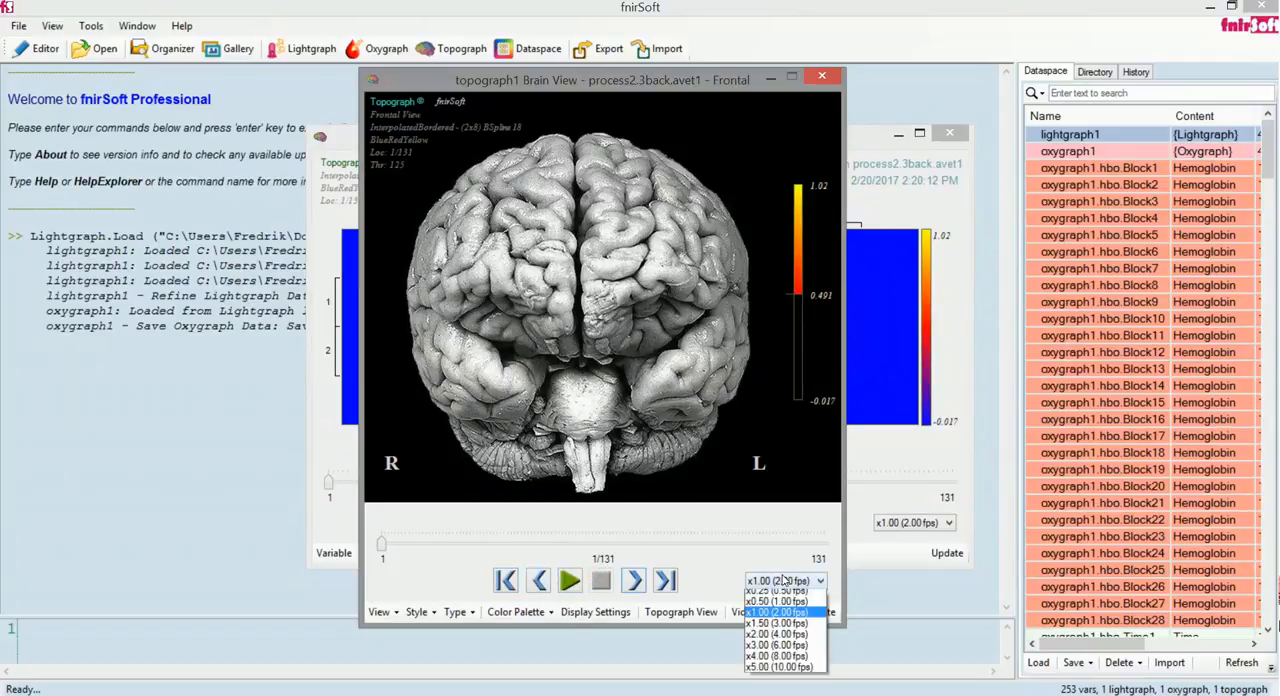
pyautogui.click(782, 662)
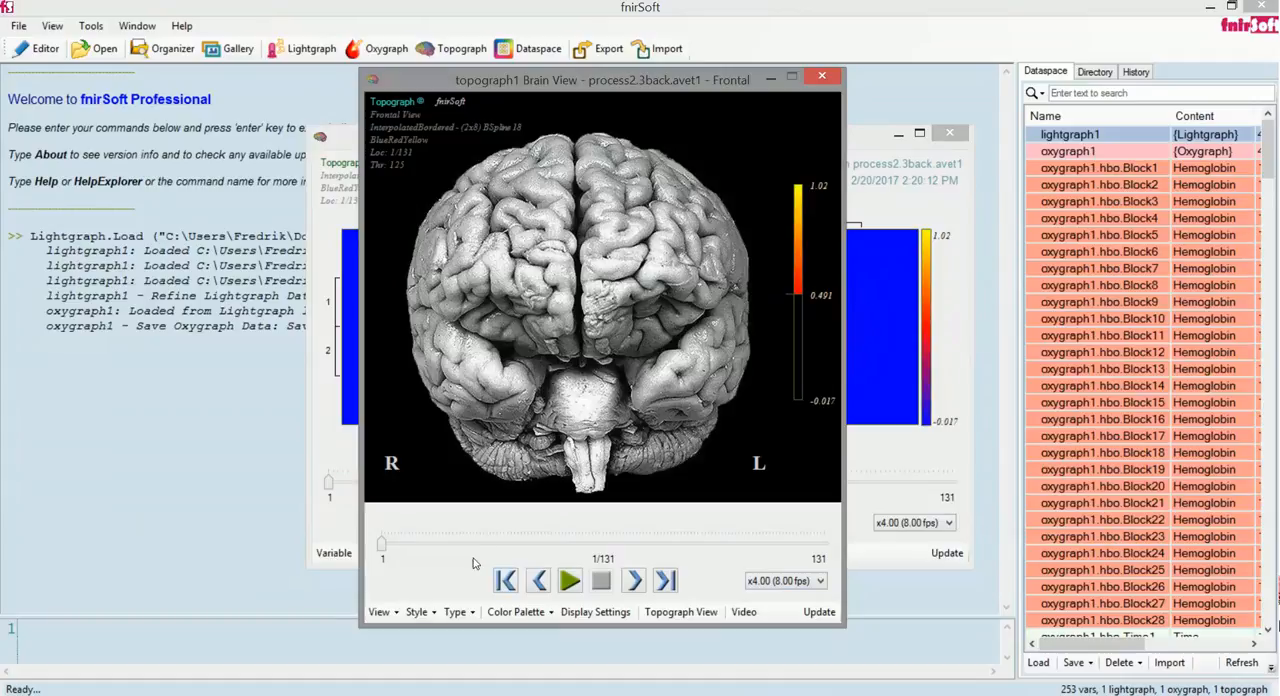
# Play the brain view, lower the color scale threshold to 0.304 during playback, and replay the animation from the start
pyautogui.click(570, 582)
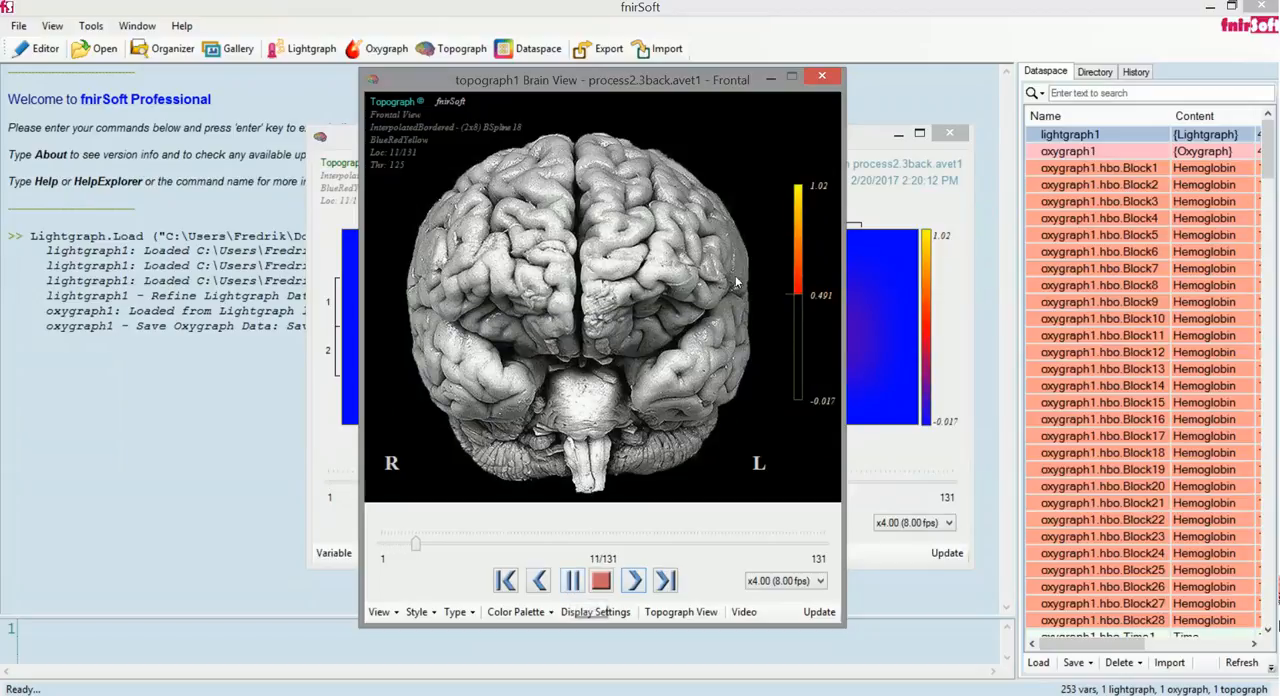
pyautogui.moveTo(797, 295); pyautogui.dragTo(797, 334)
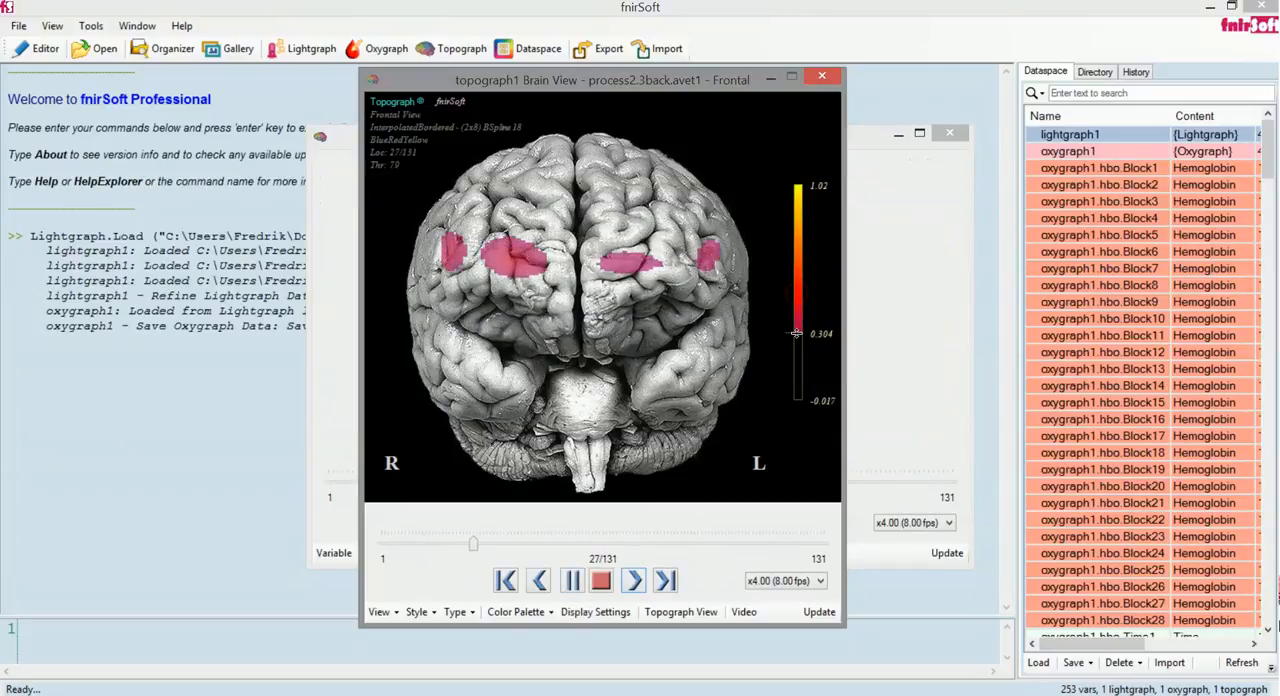
pyautogui.click(601, 582)
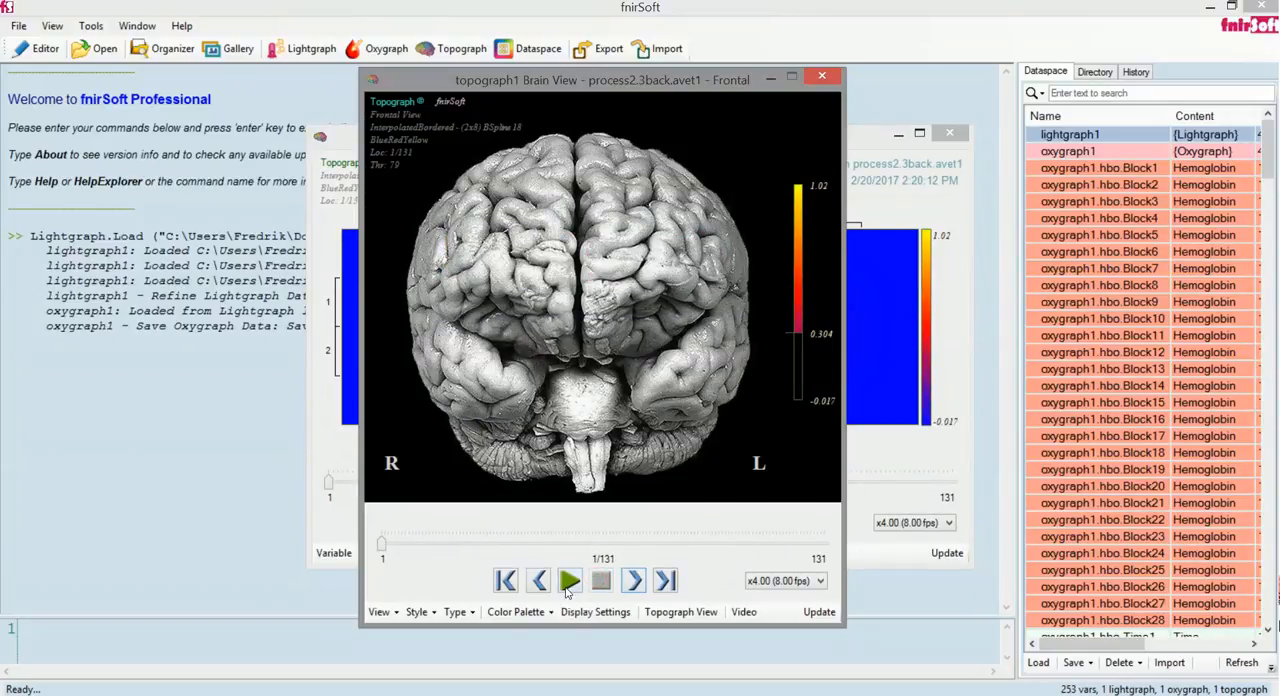
pyautogui.click(573, 587)
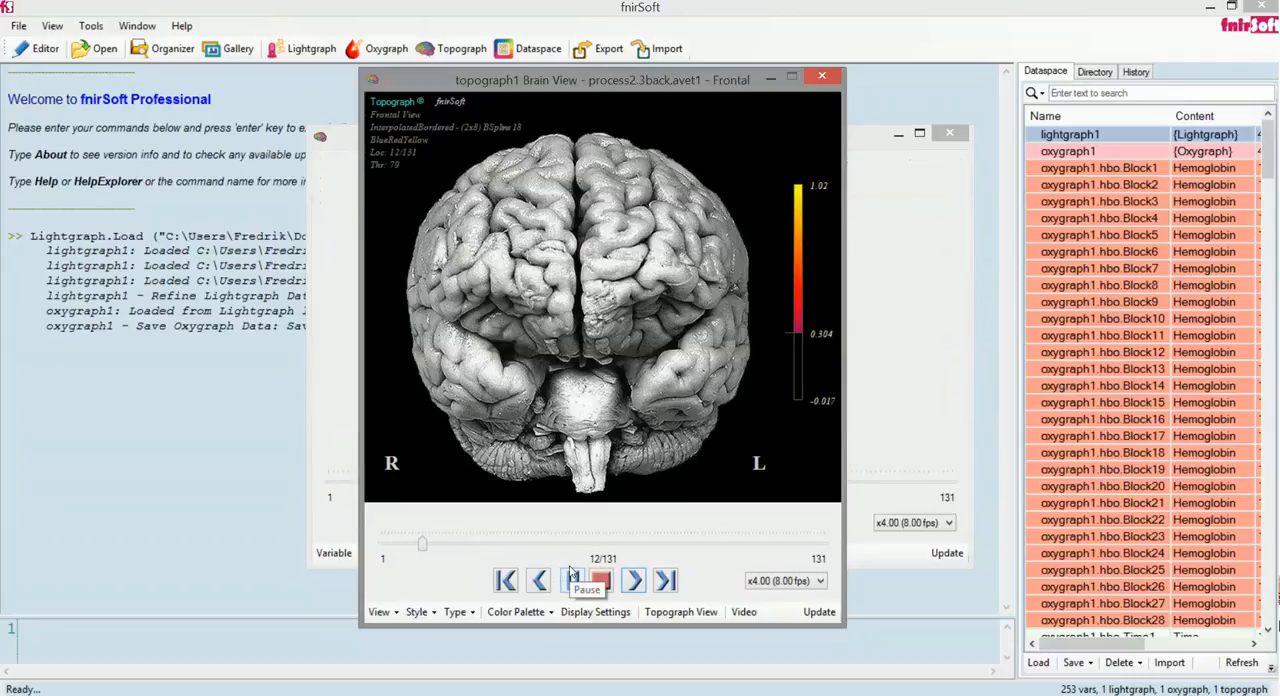